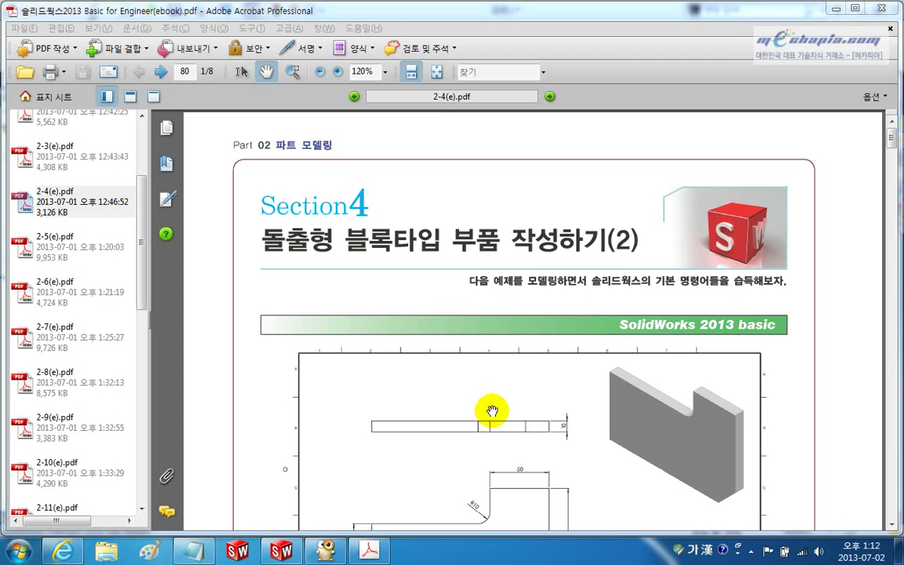
Step: Move the PDF page up so the notched plate's dimensioned views on page 80 are fully visible
drag(530, 454, 531, 298)
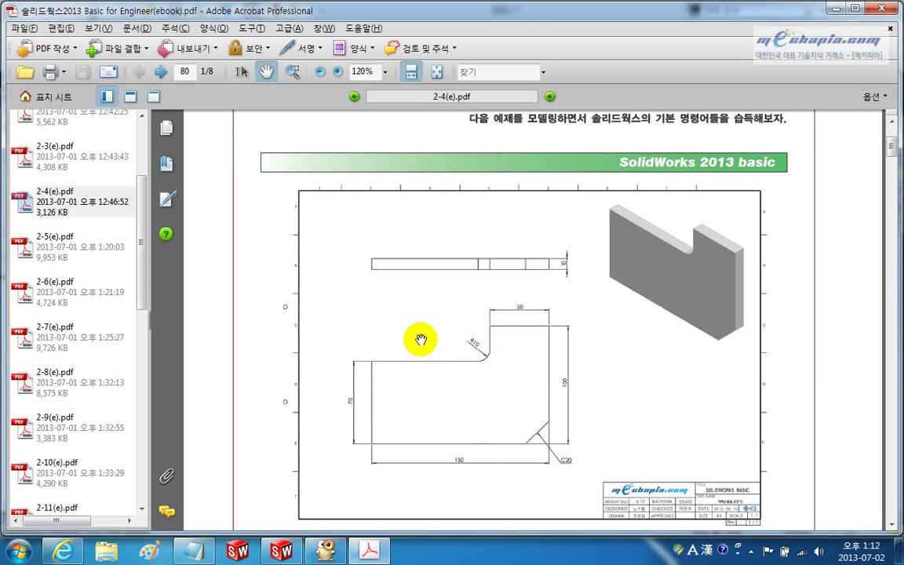
mouse_move(470, 377)
mouse_down()
mouse_move(470, 356)
mouse_move(506, 376)
mouse_move(509, 388)
mouse_move(509, 359)
mouse_up()
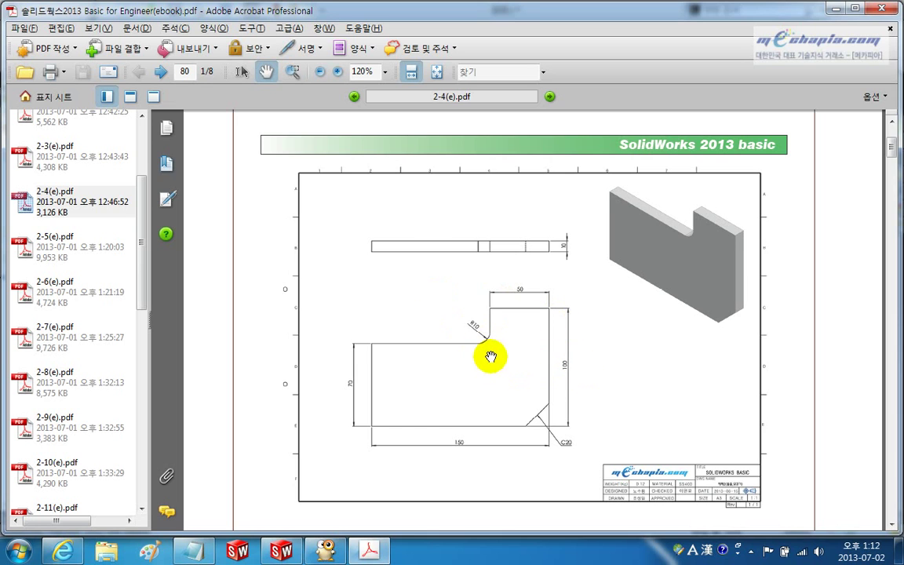
drag(492, 357, 476, 317)
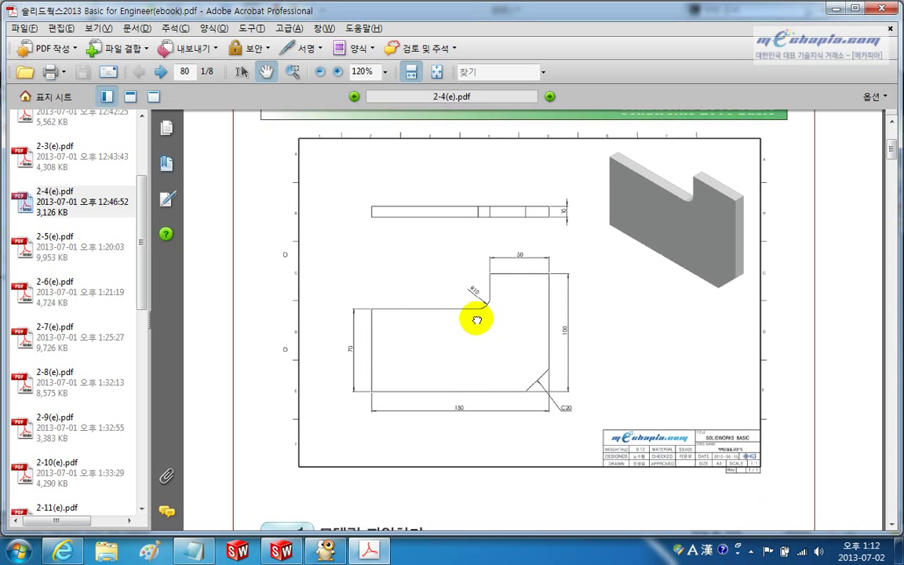
click(437, 72)
scroll(447, 355, down, 1)
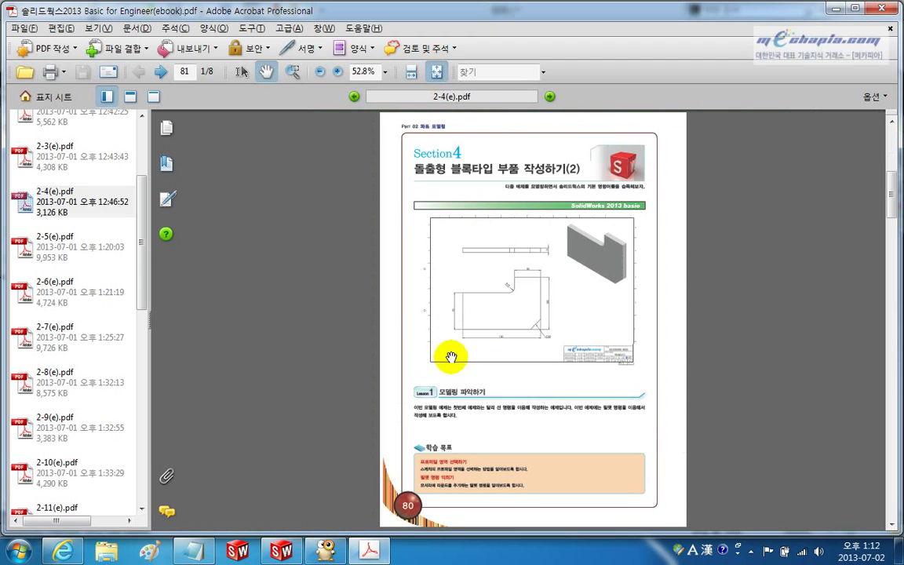
scroll(447, 355, down, 1)
scroll(448, 355, down, 3)
scroll(449, 356, down, 2)
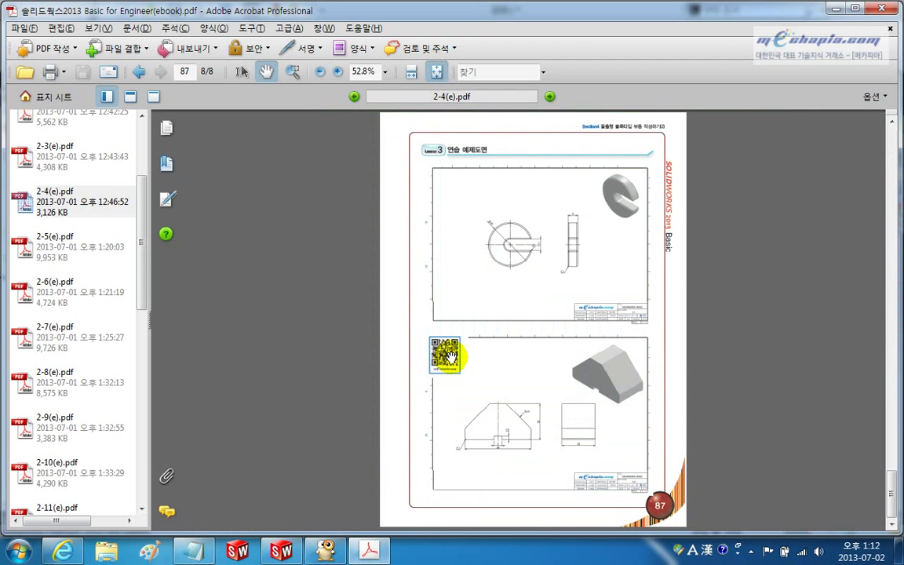
click(411, 71)
scroll(528, 418, down, 2)
scroll(531, 353, down, 3)
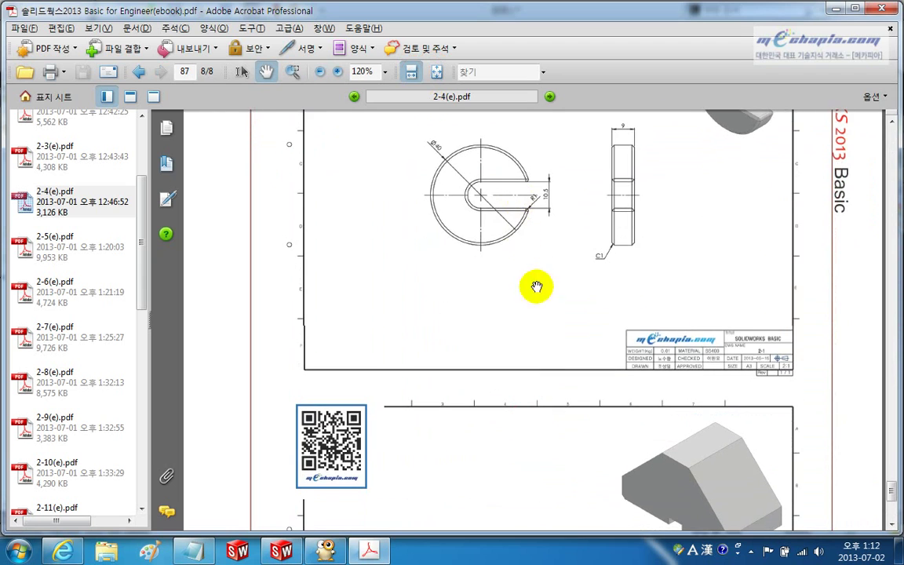
scroll(535, 286, down, 1)
drag(579, 427, 561, 387)
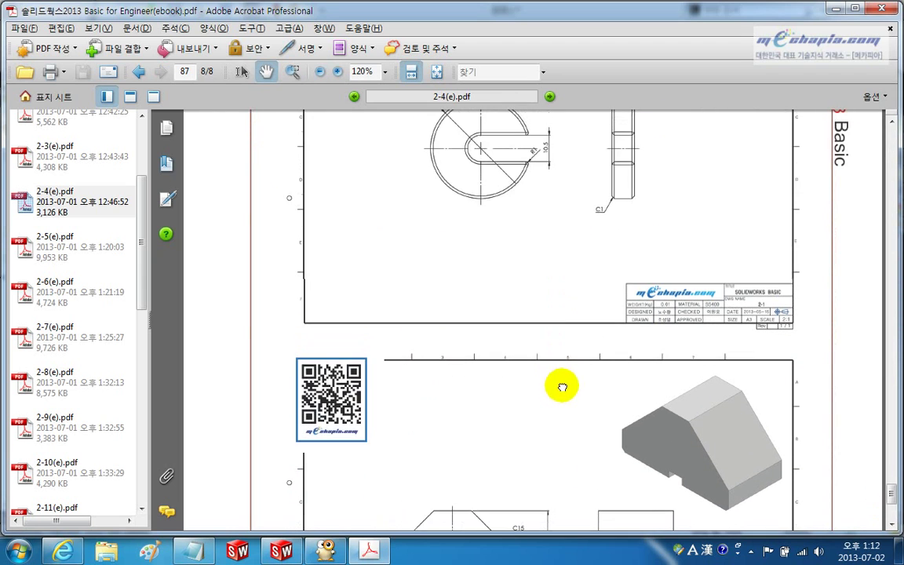
click(437, 71)
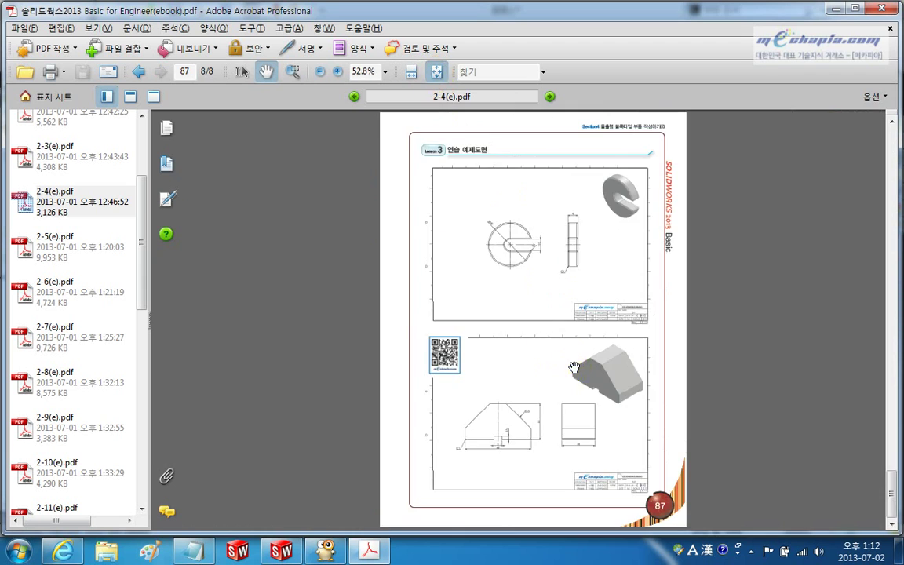
scroll(573, 366, up, 1)
scroll(573, 366, up, 1)
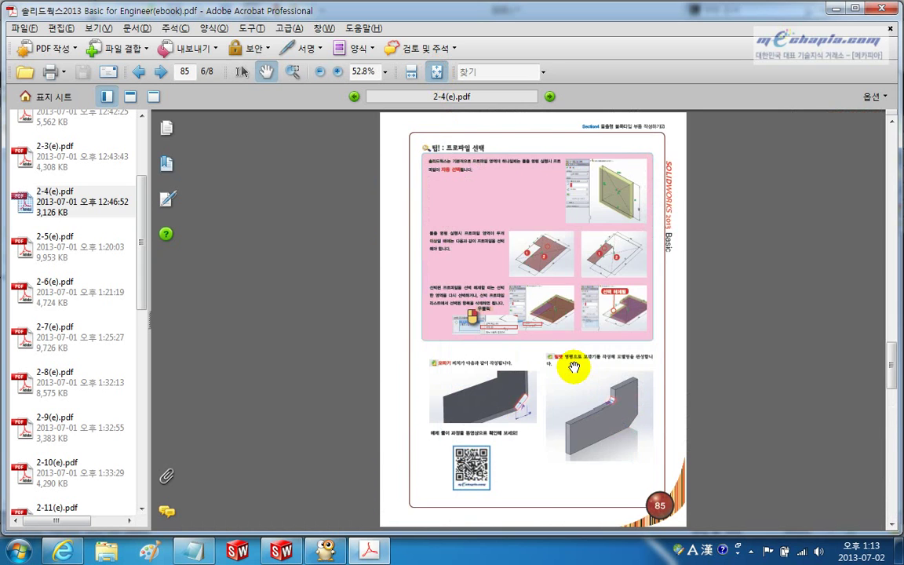
scroll(573, 366, up, 1)
scroll(574, 367, up, 1)
scroll(573, 366, up, 1)
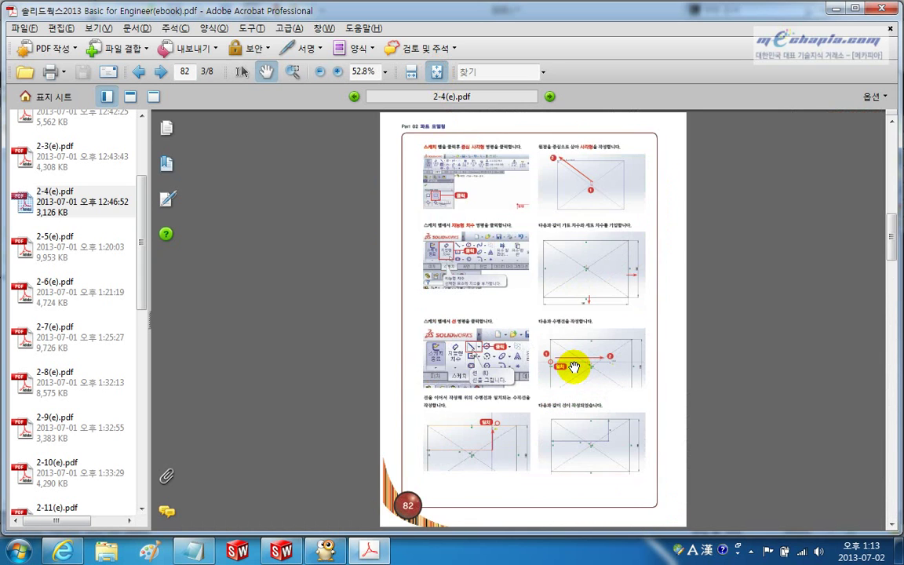
scroll(573, 366, up, 1)
scroll(573, 367, up, 1)
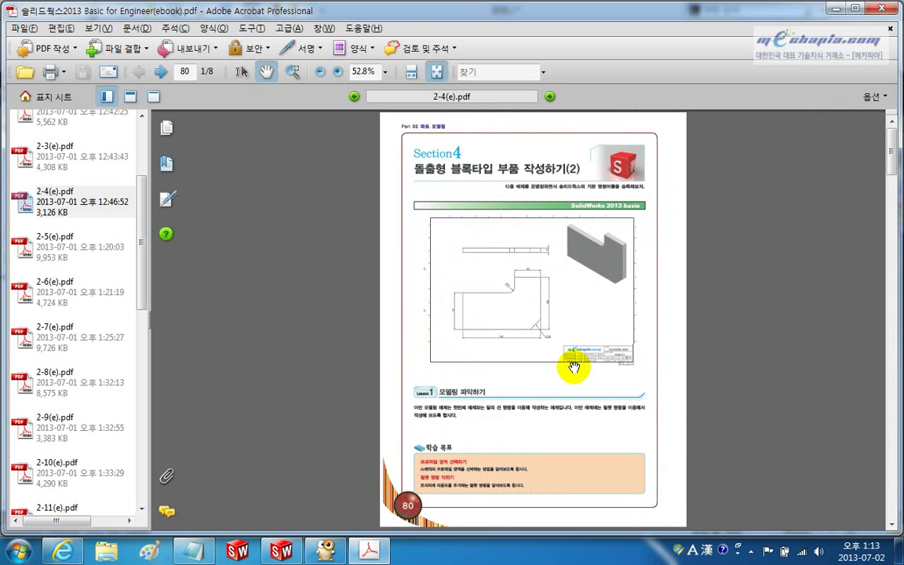
click(411, 71)
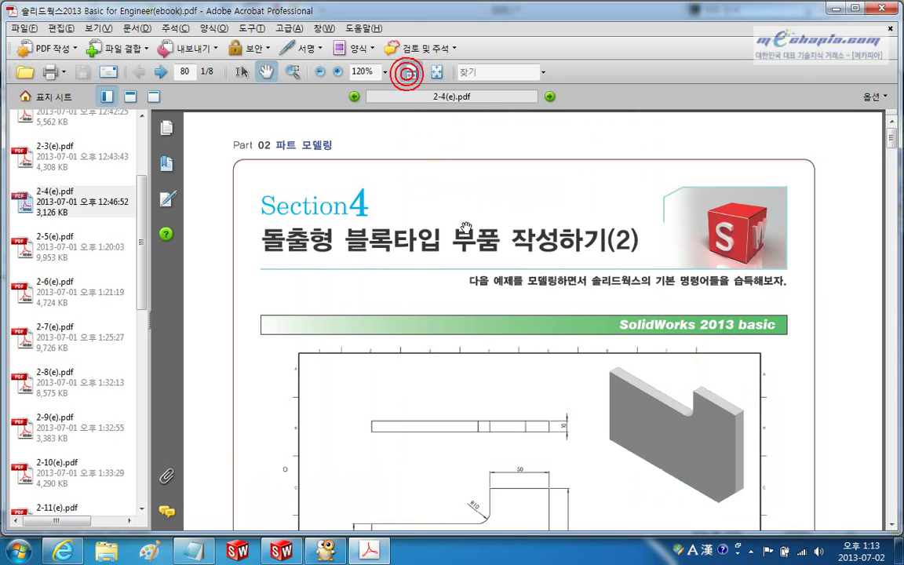
drag(685, 458, 654, 268)
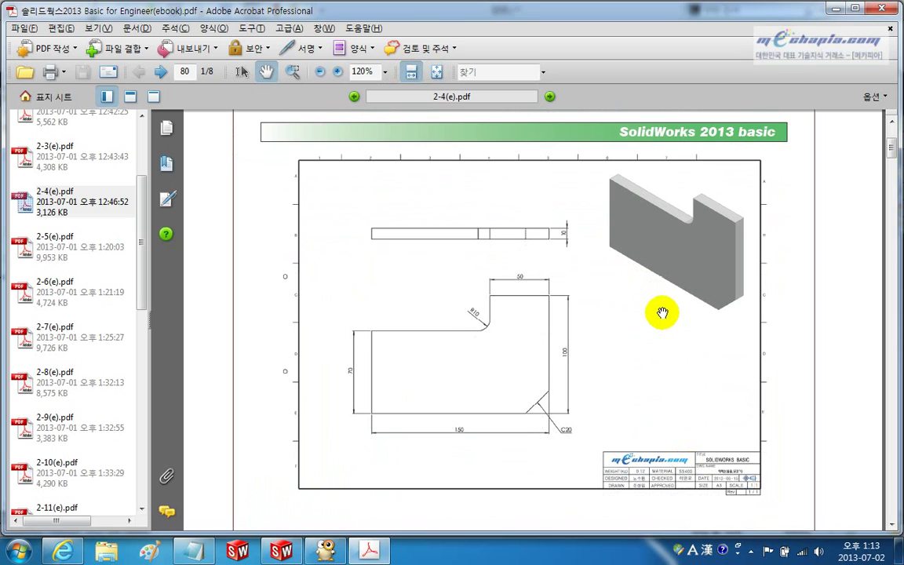
scroll(659, 400, down, 1)
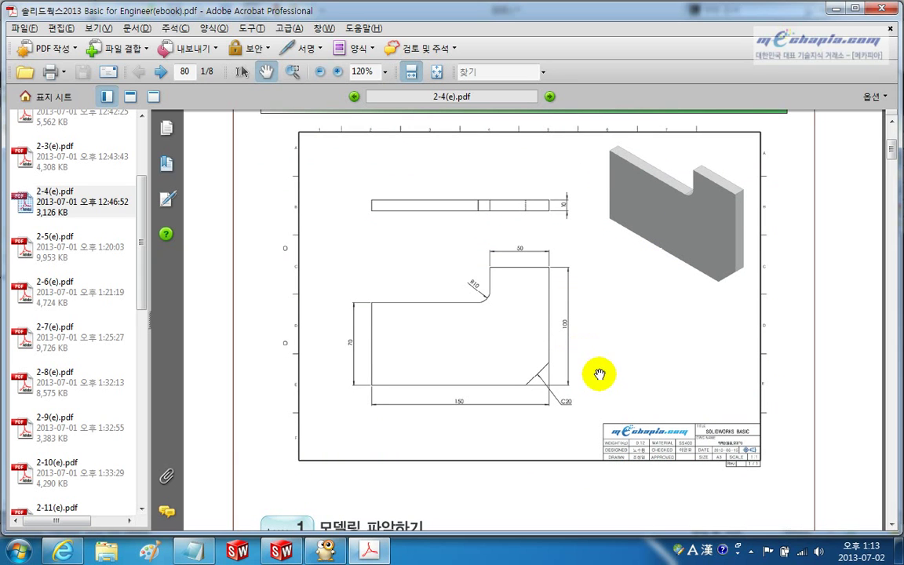
Step: Save the chamfered plate with its round hole as 파트1.SLDPRT, then close the document
click(272, 559)
mouse_move(339, 343)
middle_down()
mouse_move(374, 303)
mouse_move(338, 292)
mouse_move(366, 292)
mouse_move(326, 294)
mouse_move(332, 298)
middle_up()
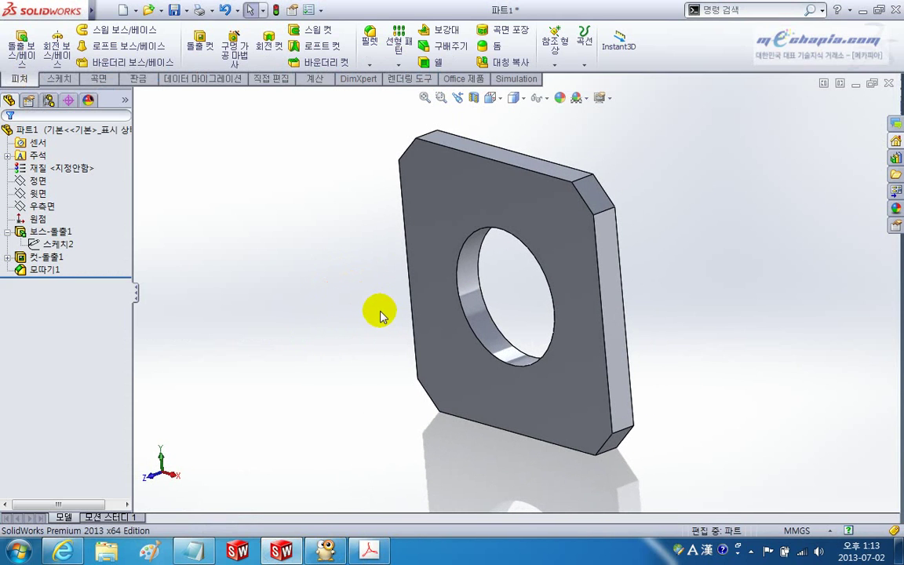
click(175, 11)
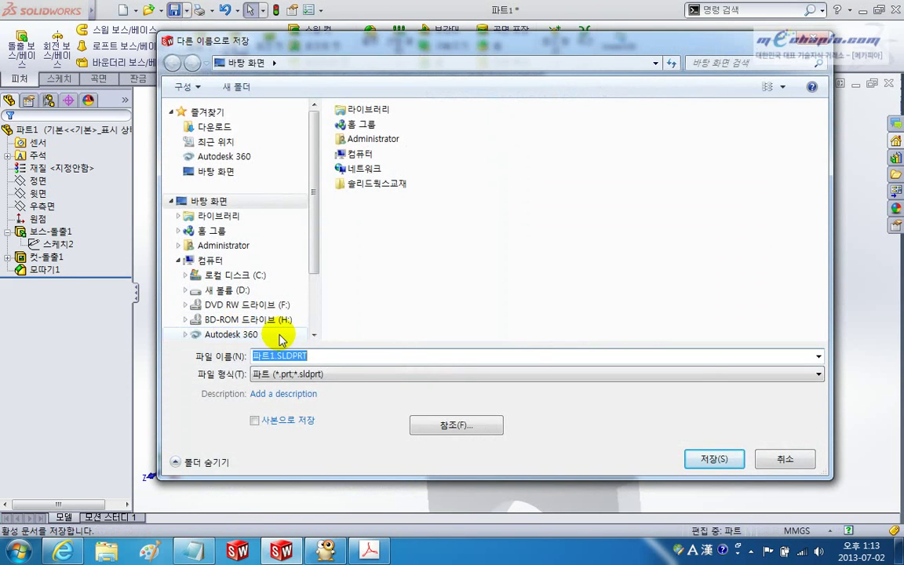
key(Return)
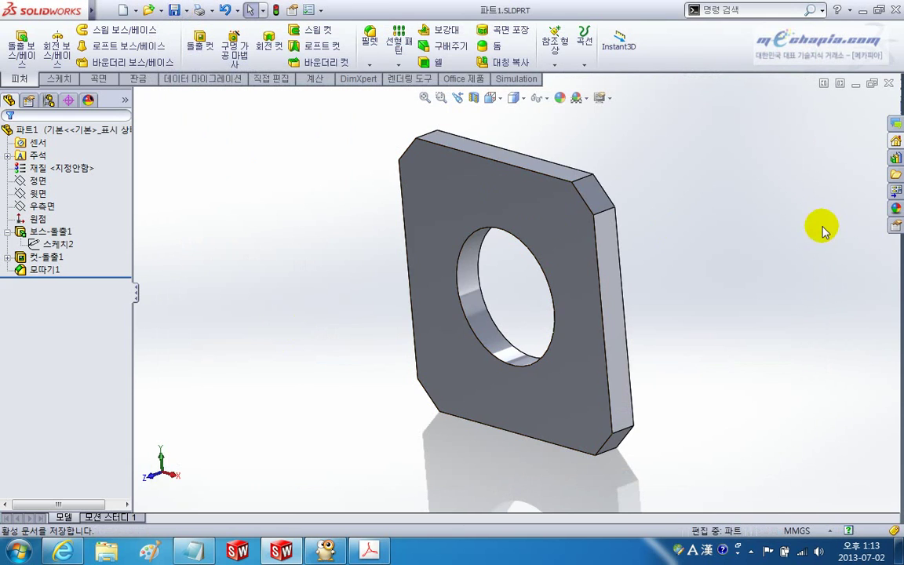
middle_drag(823, 230, 696, 196)
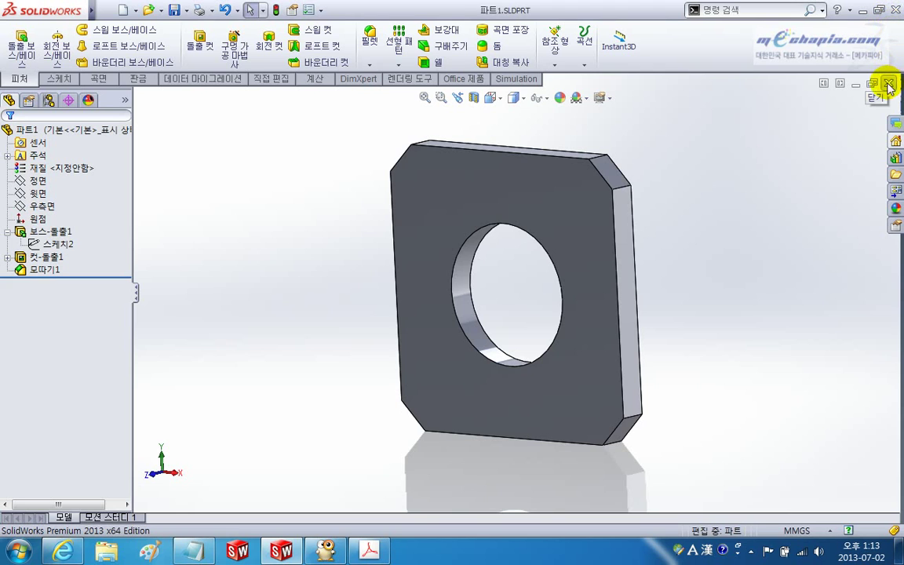
click(889, 83)
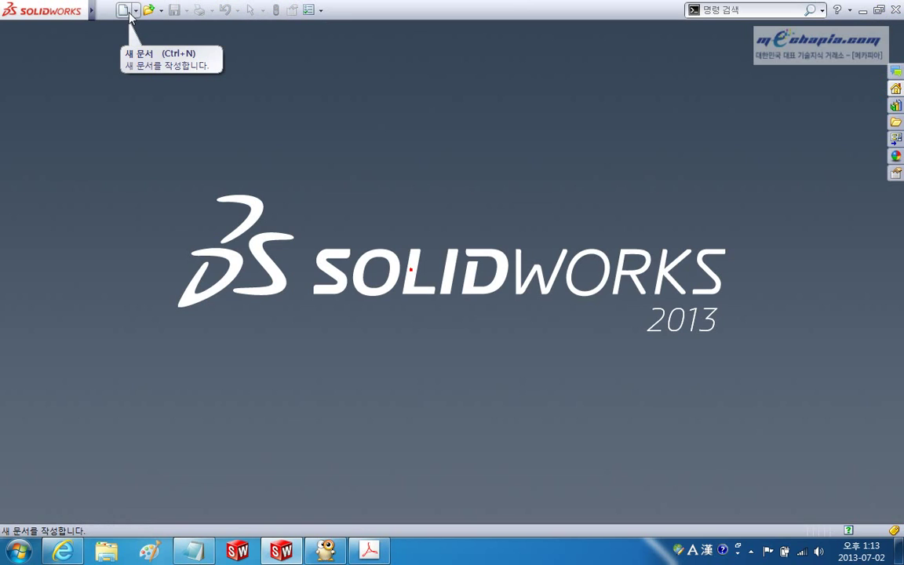
Step: Create a new Part document, 파트2, from the New SolidWorks Document dialog
click(129, 12)
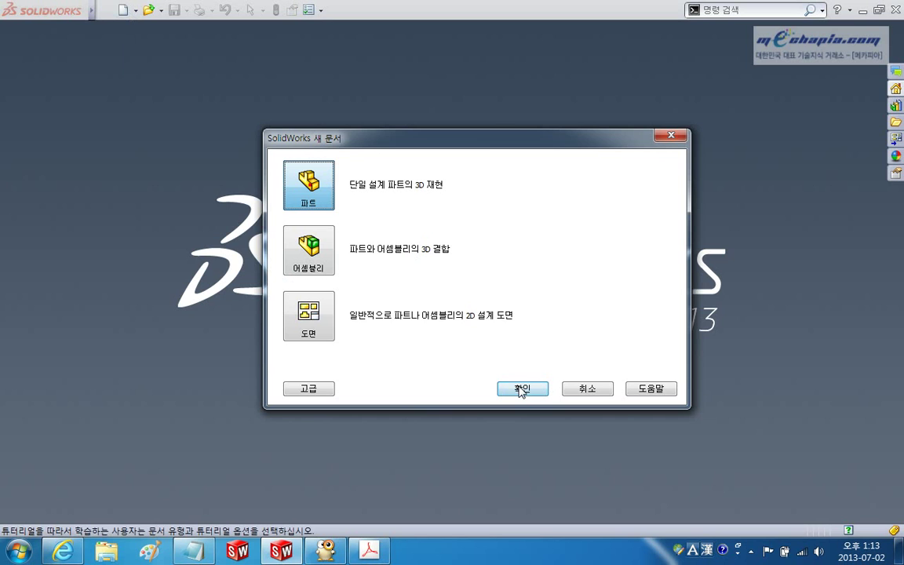
click(520, 389)
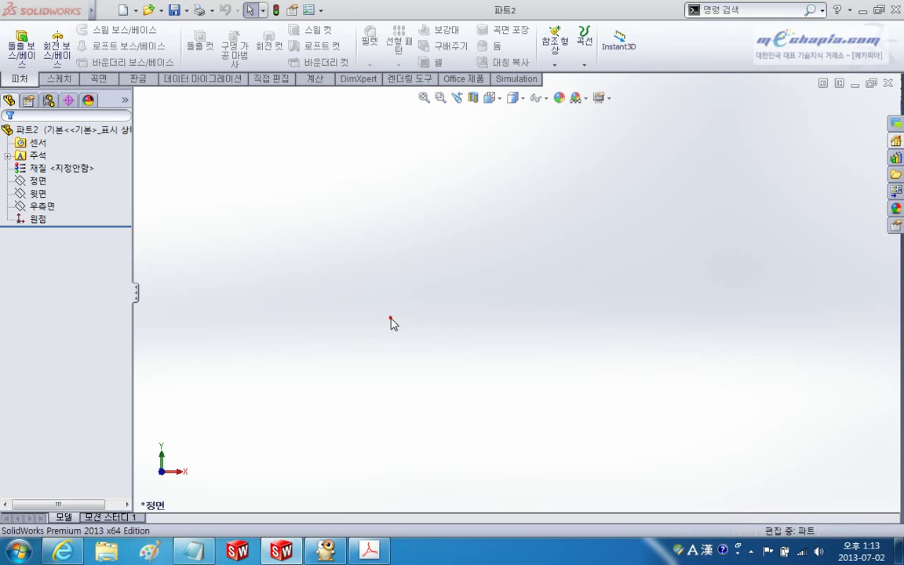
click(390, 318)
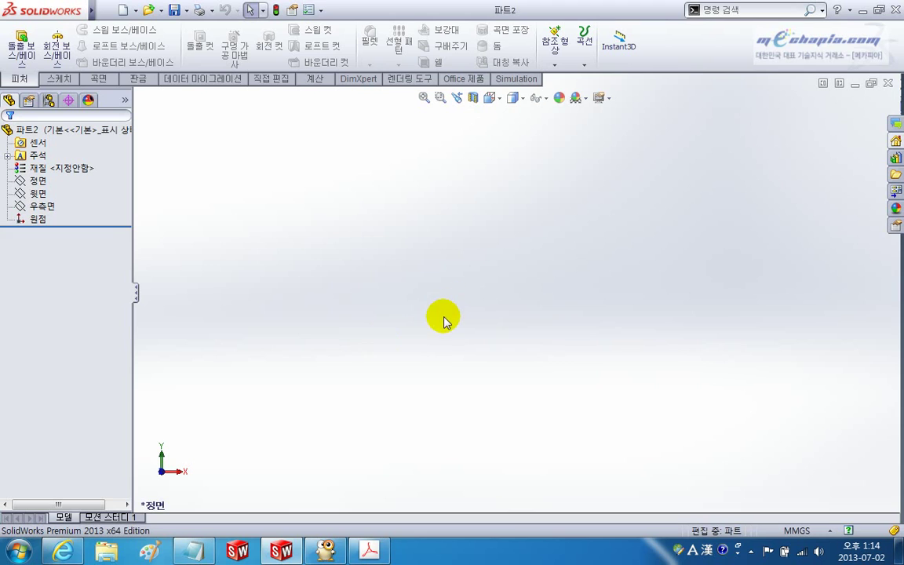
Step: Start sketch 스케치1 on the 정면 front plane and check the PDF reference drawing
click(40, 180)
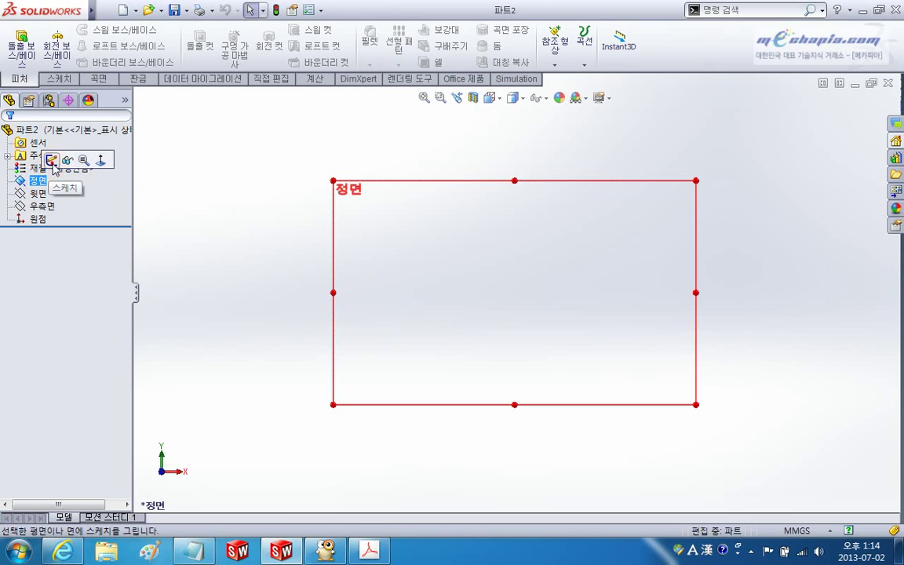
click(52, 161)
click(289, 338)
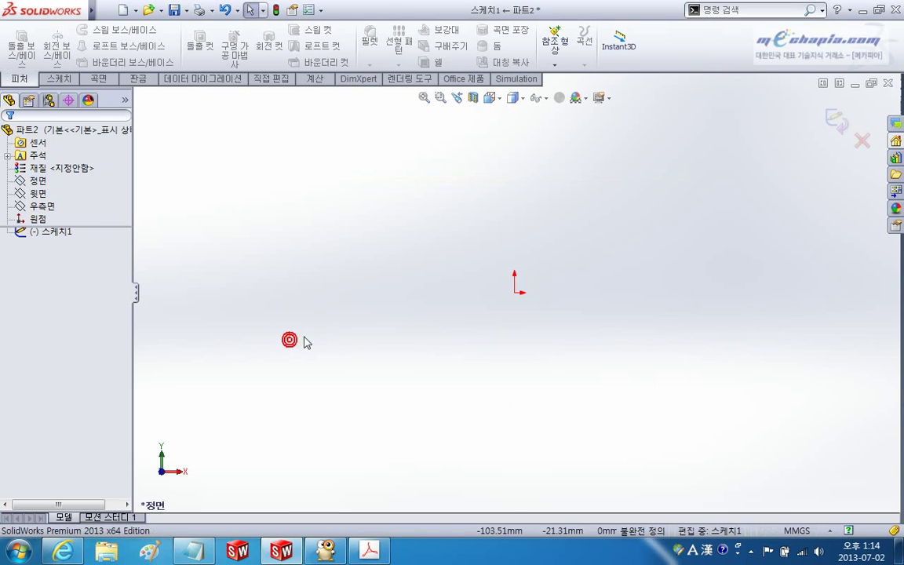
ctrl+middle_drag(424, 337, 404, 358)
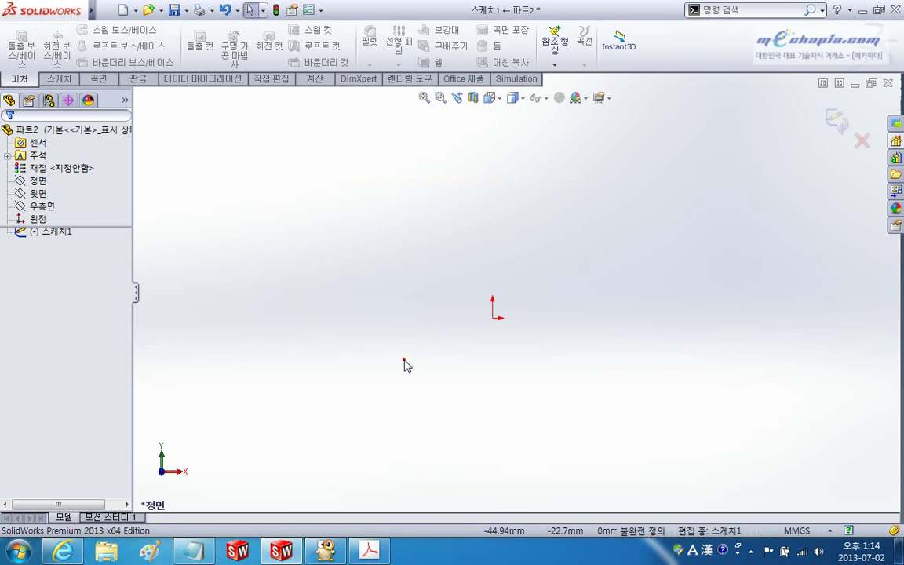
key(alt+Tab)
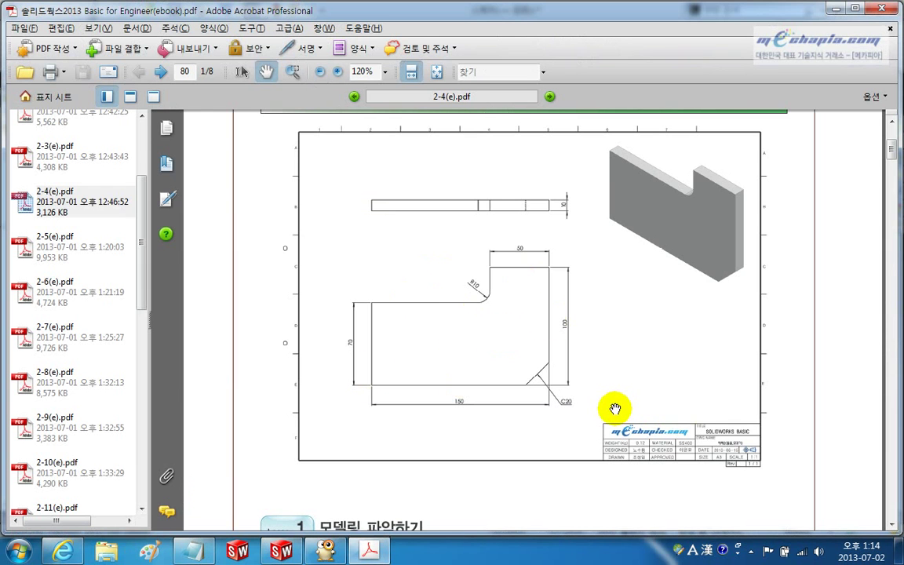
key(alt+Tab)
Step: Draw a center rectangle anchored at the origin, checking the PDF reference first
click(59, 78)
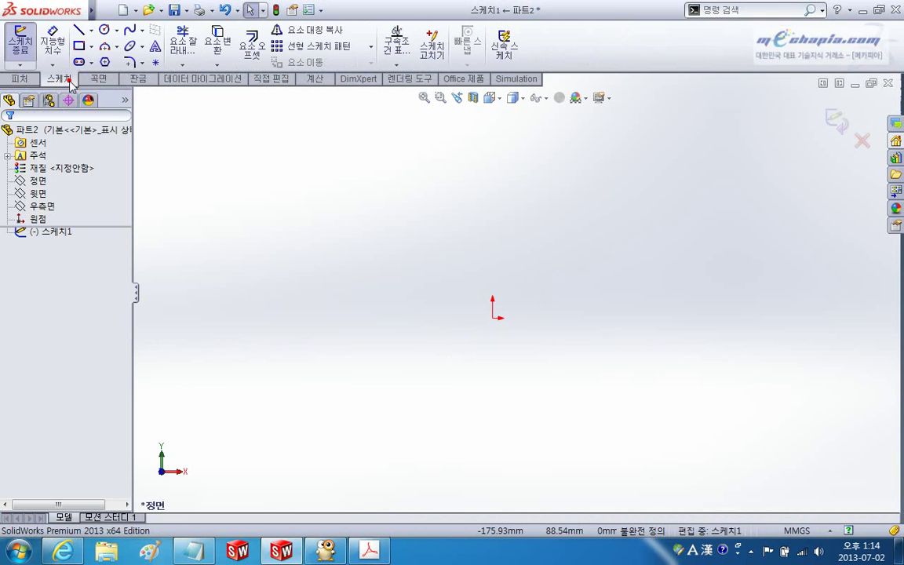
click(90, 46)
click(105, 78)
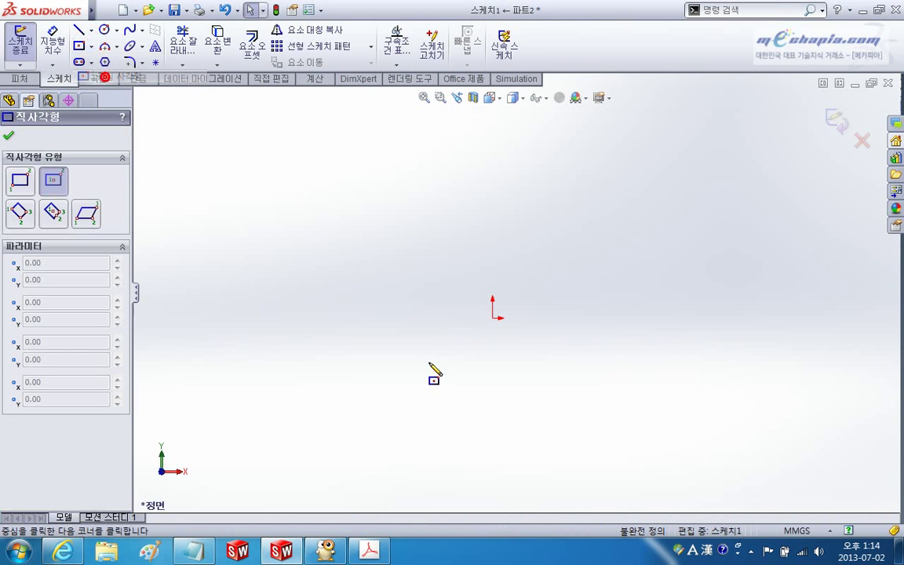
key(alt+Tab)
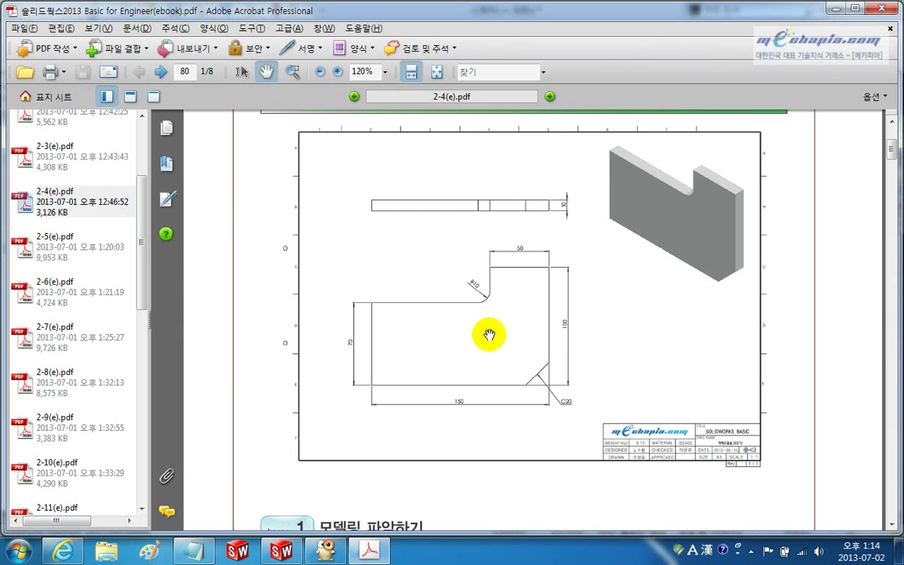
key(alt+Tab)
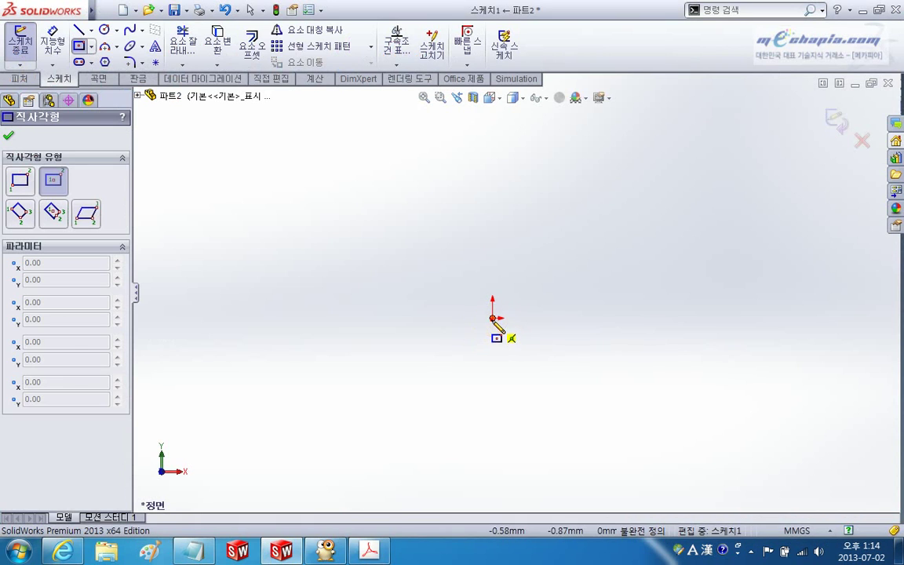
click(492, 319)
click(298, 159)
Step: Draw a horizontal and vertical notch line inside the rectangle, then fit the view
click(79, 29)
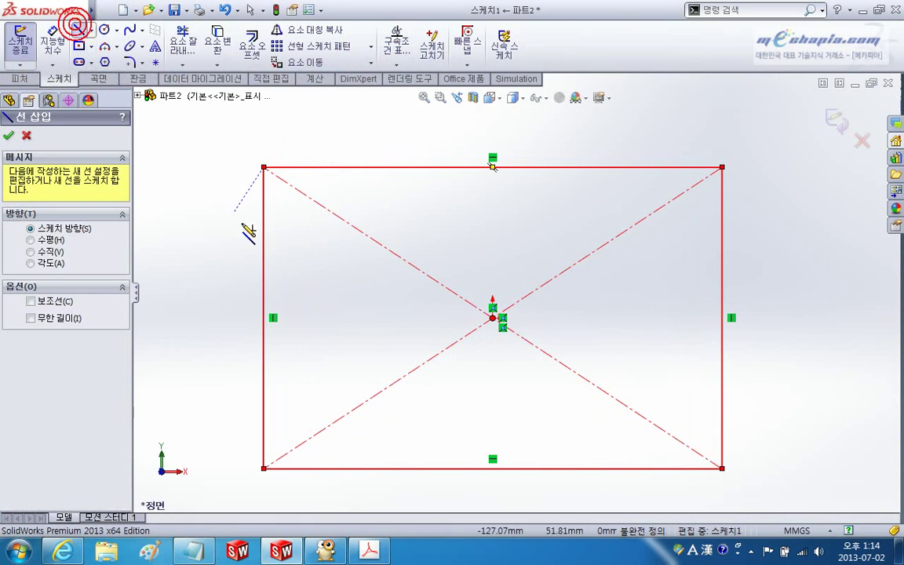
click(265, 248)
click(445, 250)
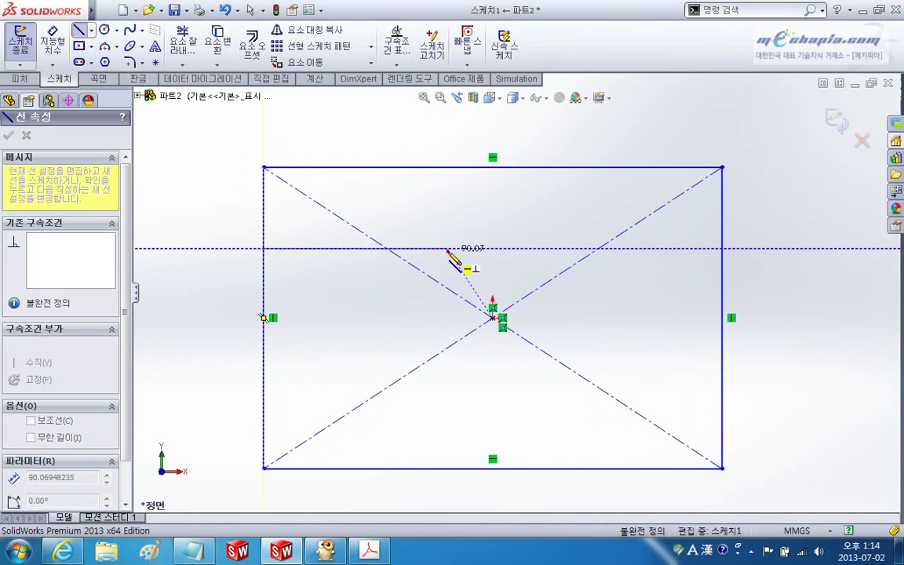
click(445, 167)
key(Escape)
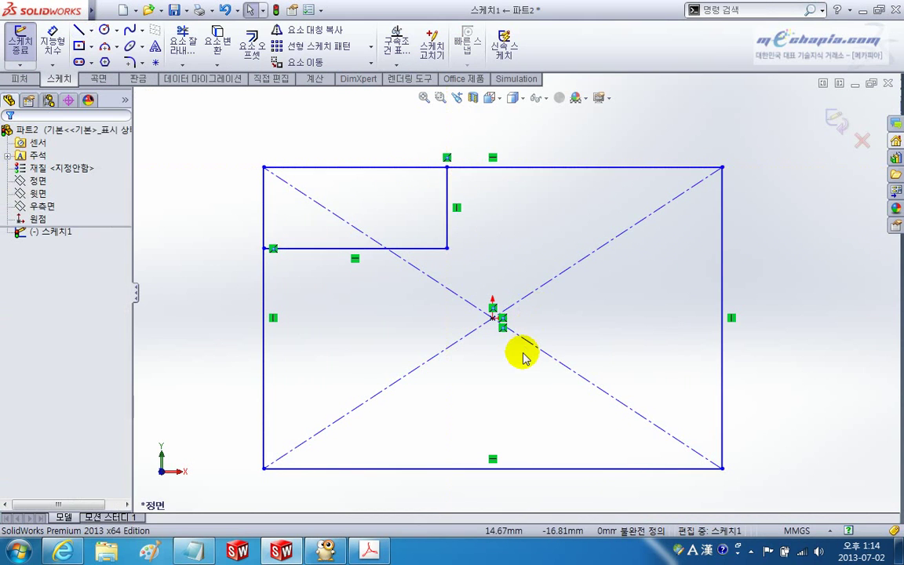
key(f)
Step: Undo the notch lines and rectangle, then start a new line at the origin
key(ctrl+z)
key(ctrl+z)
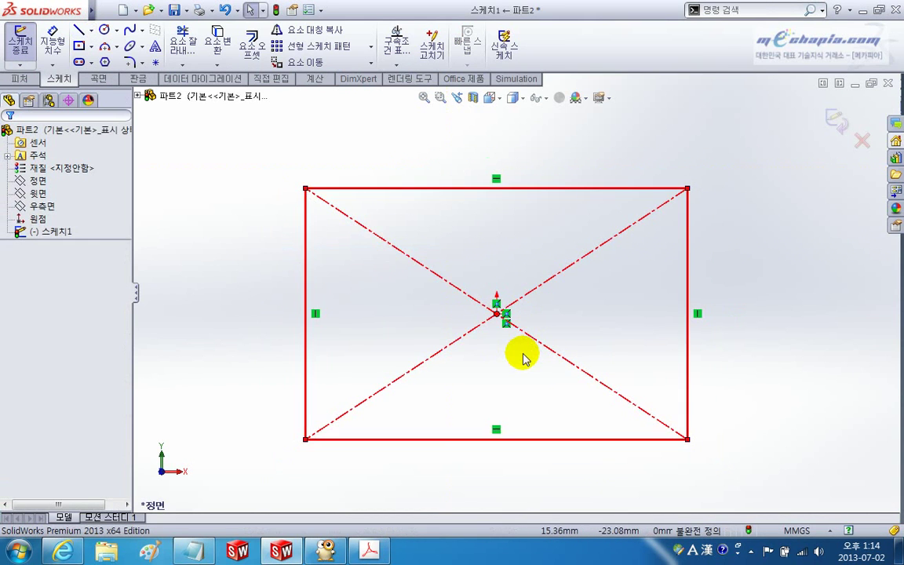
key(ctrl+z)
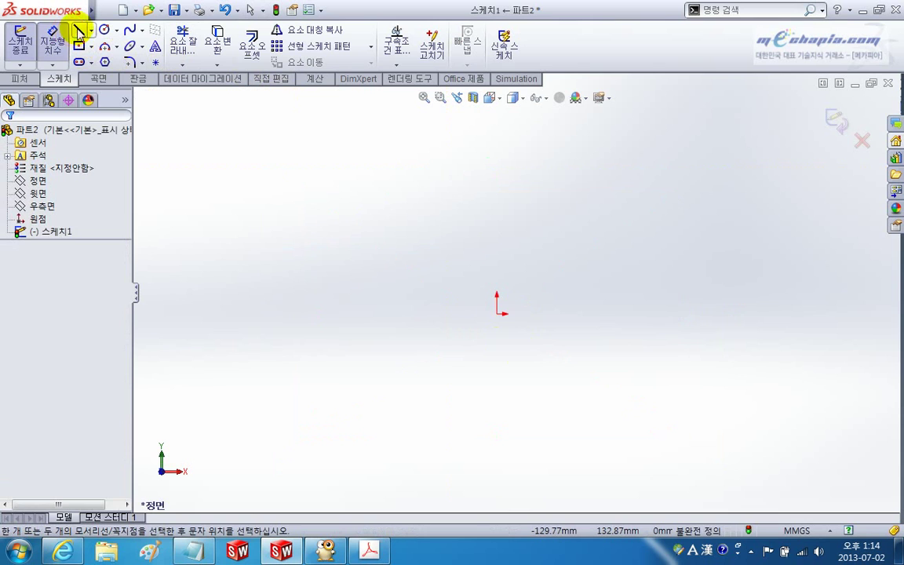
click(78, 29)
click(496, 313)
Step: Trace lines up about 100, left, down the notch, down the left edge and back to the origin
click(497, 141)
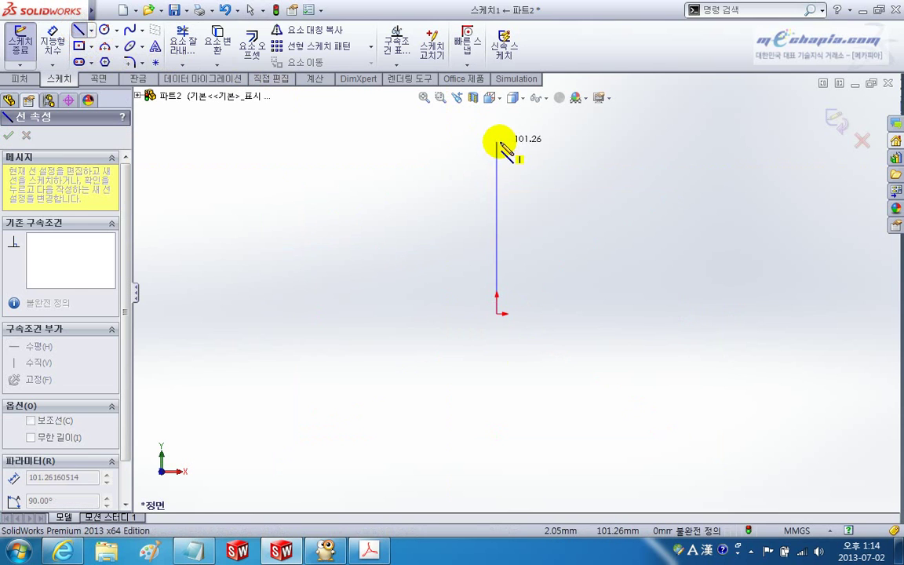
click(413, 141)
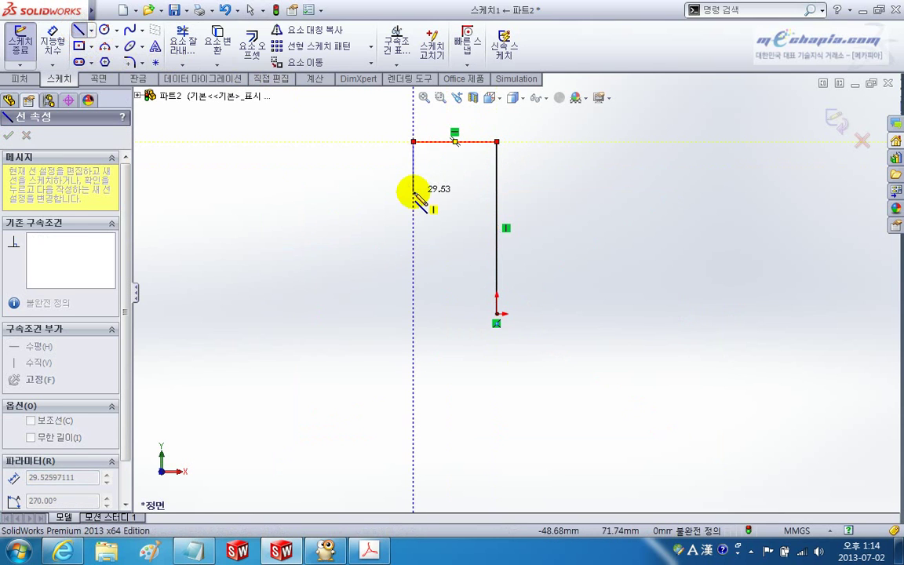
click(285, 191)
click(285, 314)
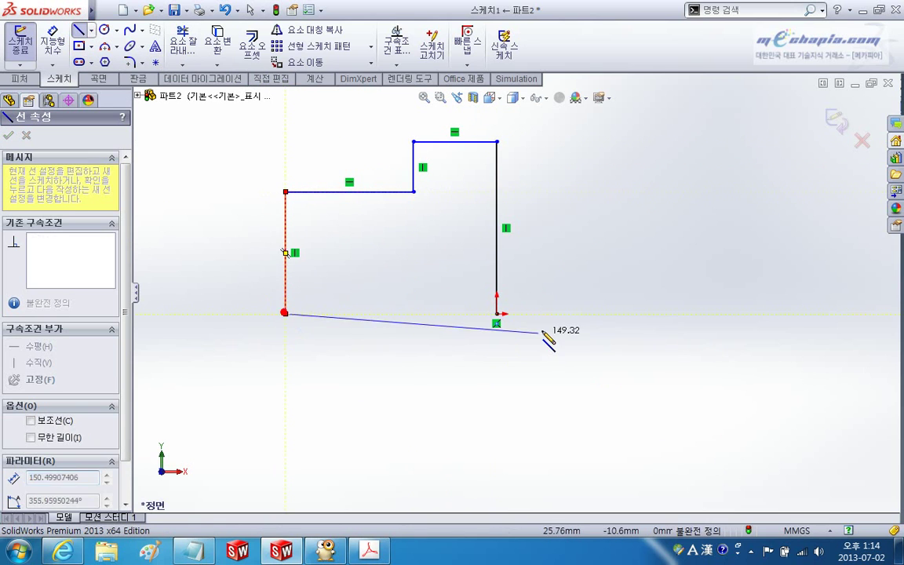
click(496, 314)
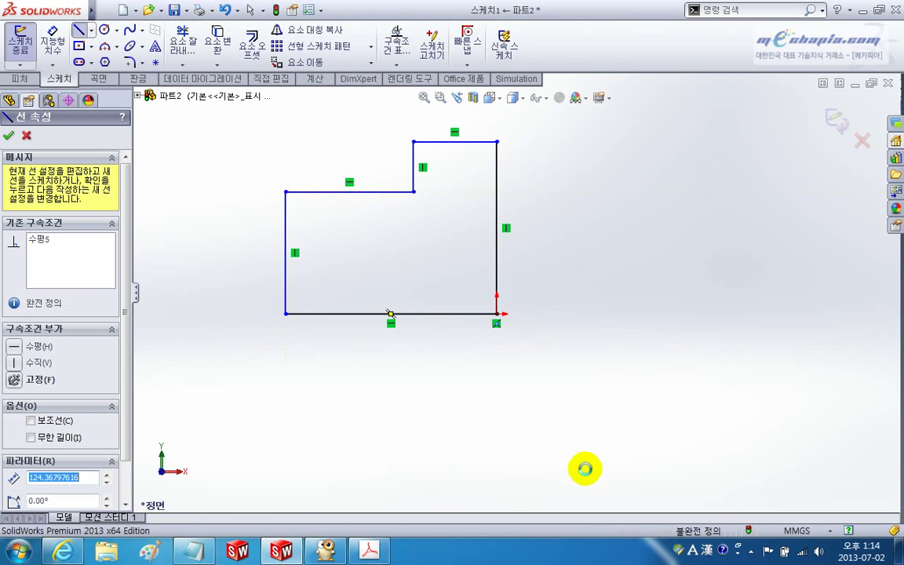
key(Escape)
mouse_move(665, 357)
ctrl+middle_down()
mouse_move(706, 379)
mouse_move(671, 414)
ctrl+middle_up()
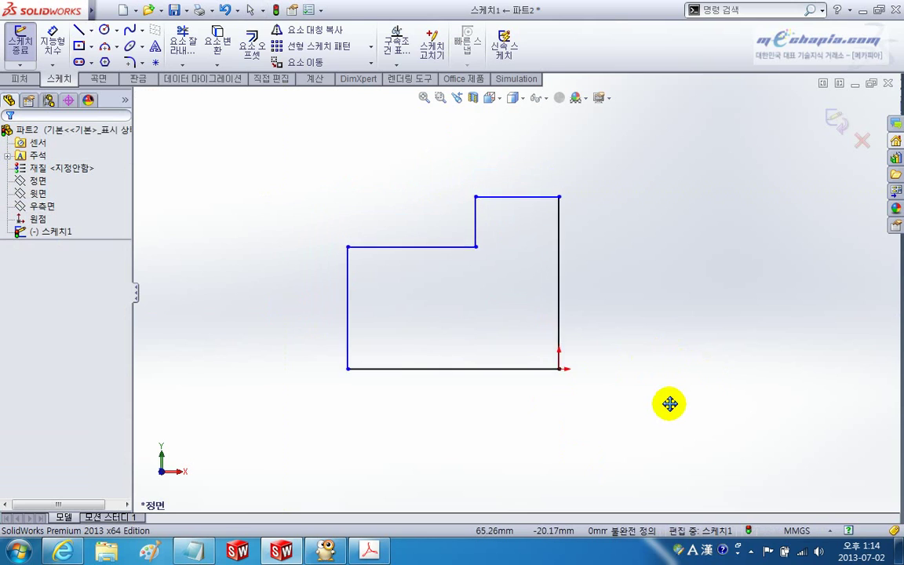
click(672, 414)
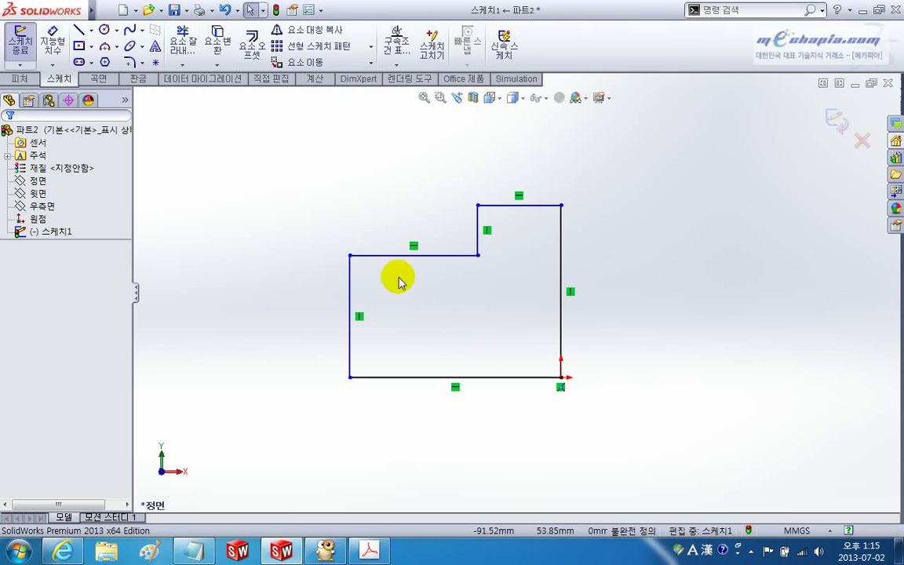
Step: Box-select all six outline lines and delete them, leaving only the origin
drag(296, 157, 617, 431)
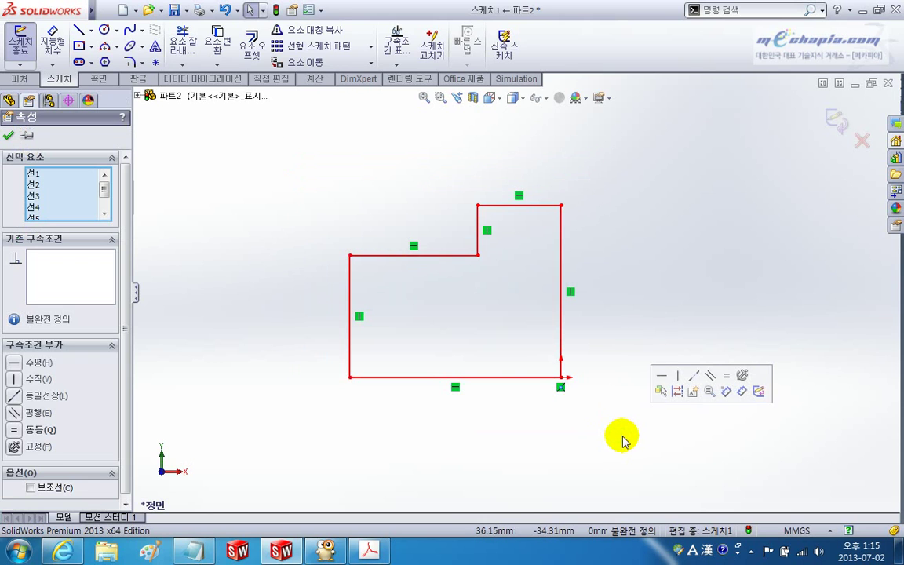
key(Delete)
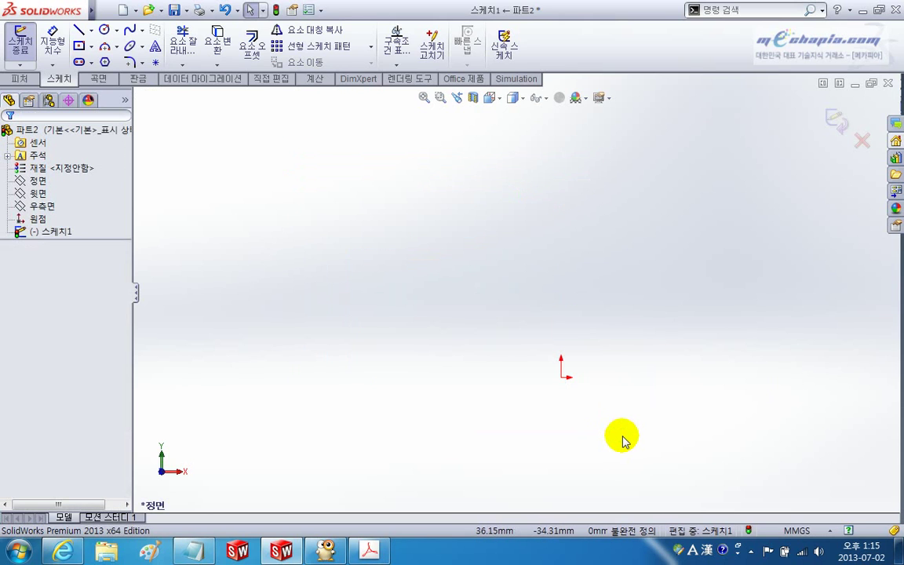
ctrl+middle_drag(654, 430, 580, 370)
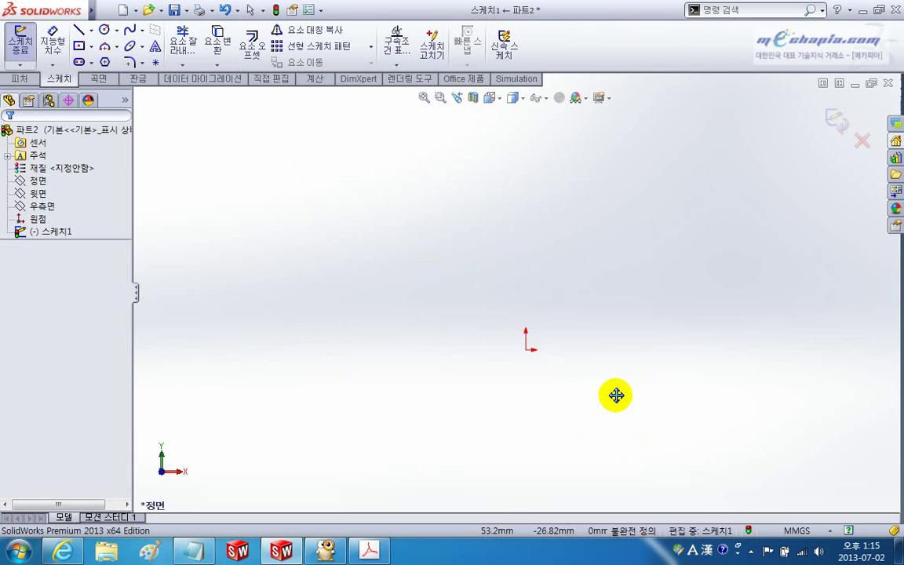
click(580, 371)
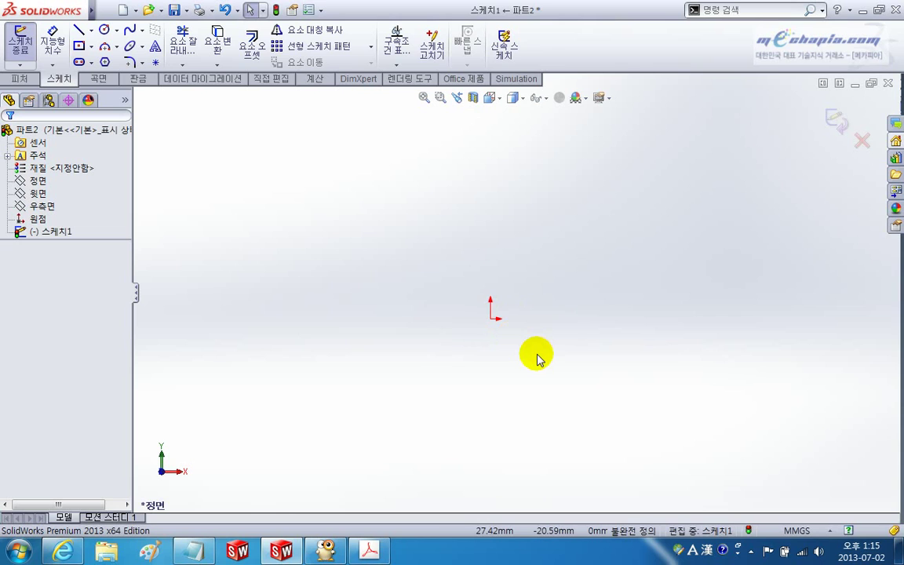
ctrl+middle_drag(549, 364, 555, 353)
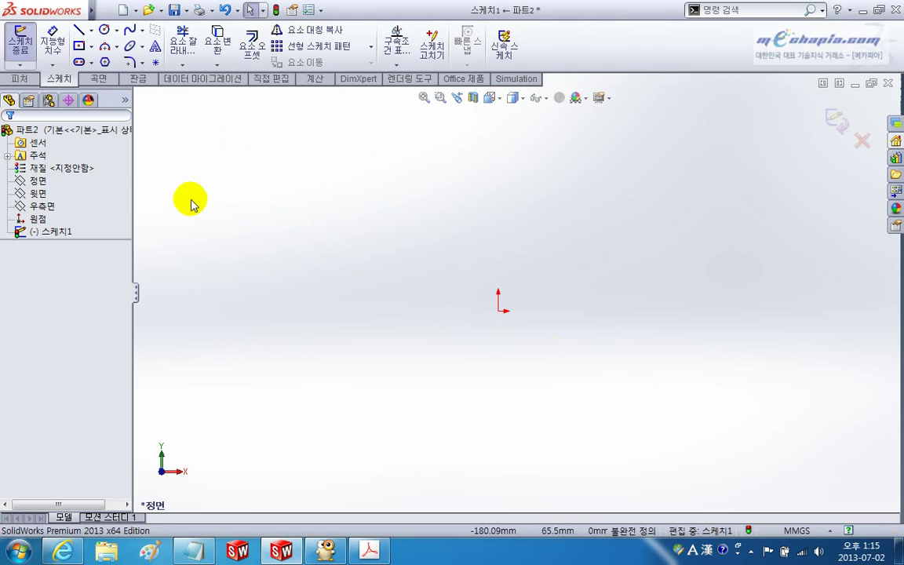
Step: Draw a center rectangle from the origin to an upper-left corner and zoom in on it
click(79, 47)
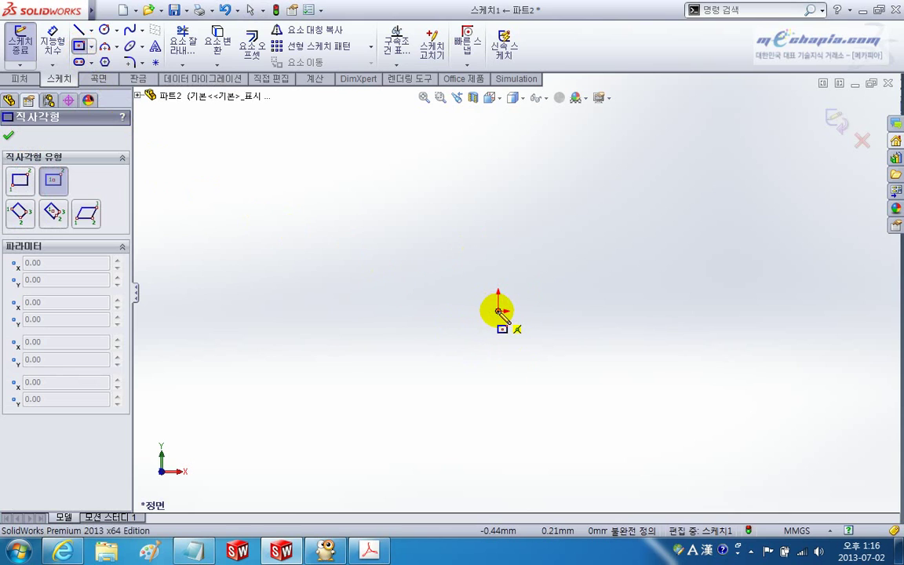
click(499, 311)
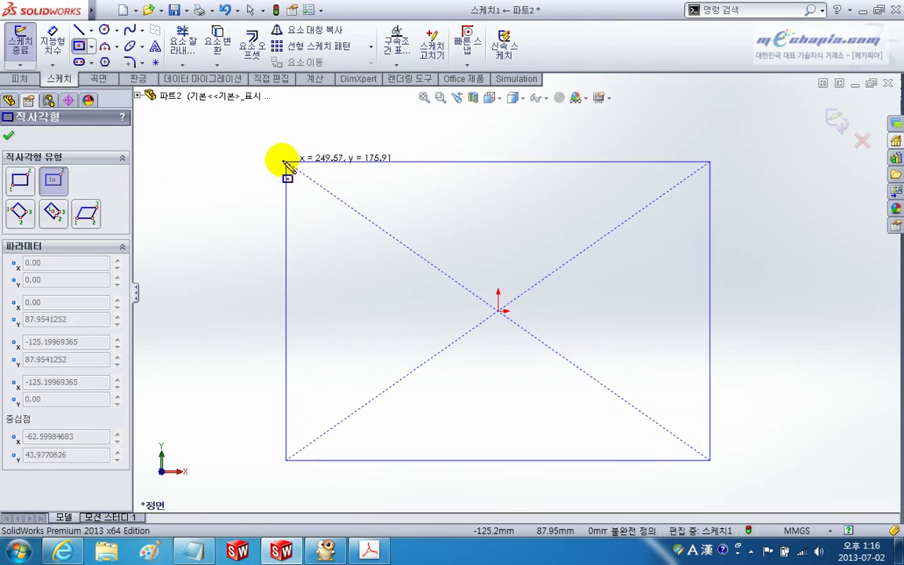
click(272, 177)
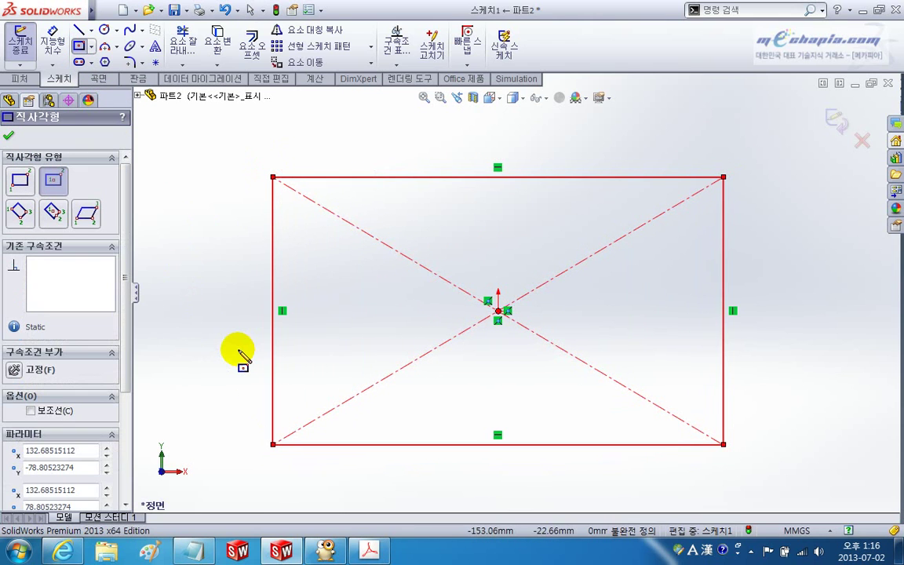
key(Escape)
ctrl+middle_drag(234, 329, 237, 323)
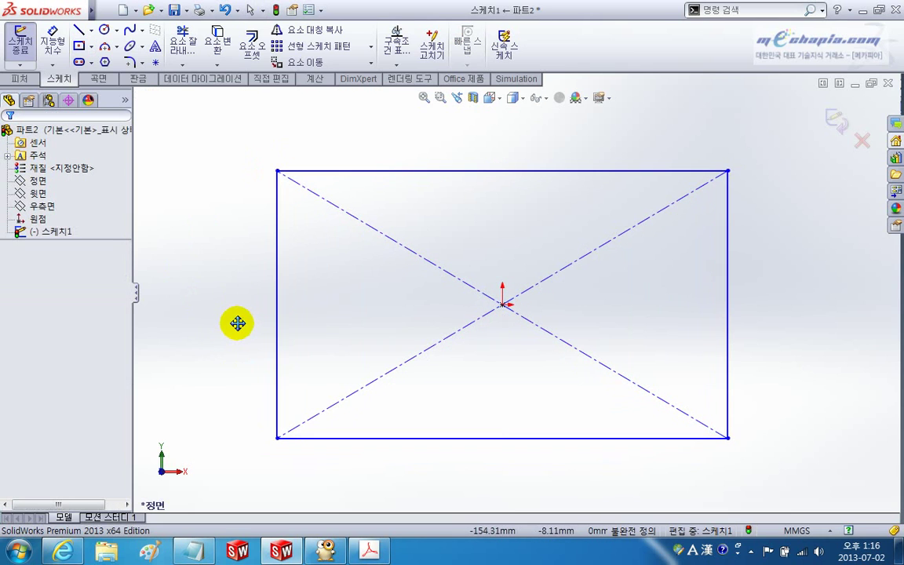
scroll(238, 329, up, 2)
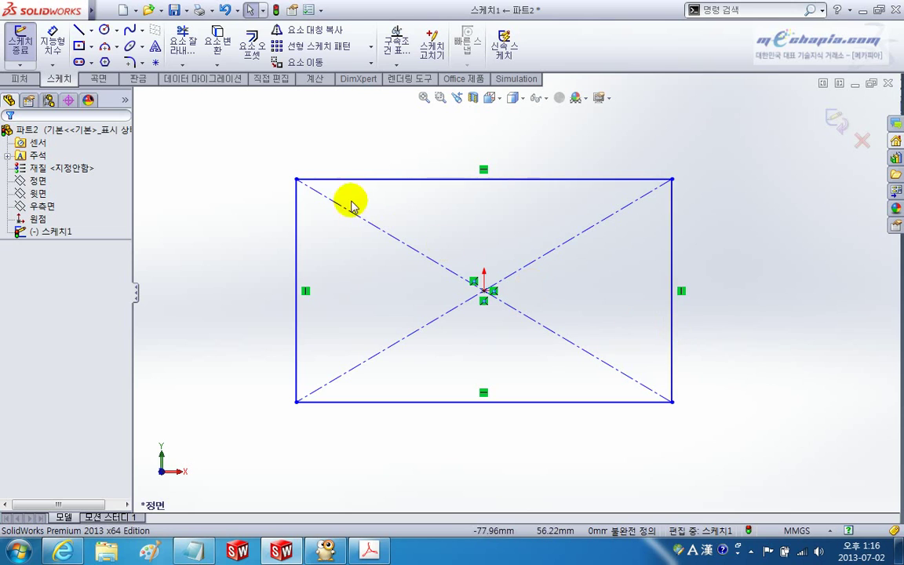
Step: Dimension the rectangle's bottom edge 150 mm and its right edge 100 mm
click(52, 39)
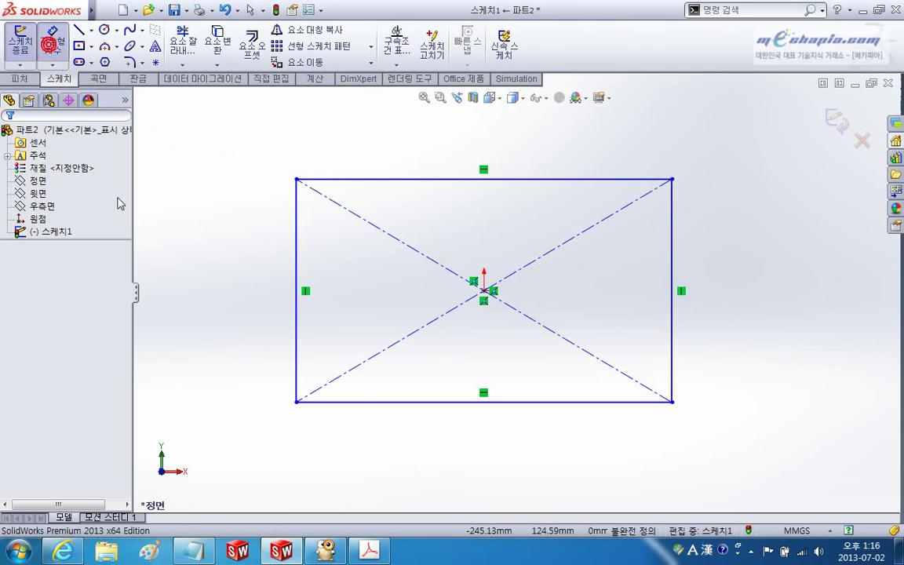
click(503, 402)
click(508, 434)
text(15)
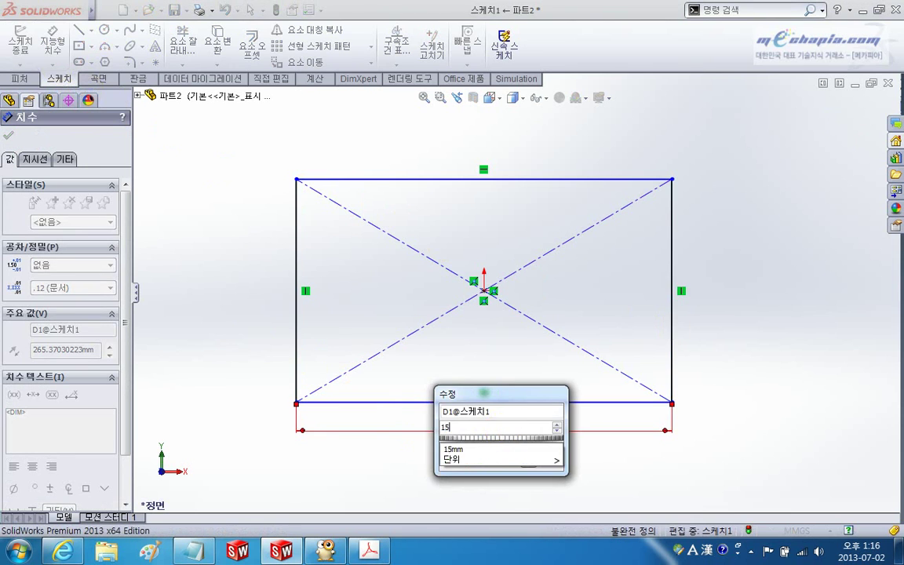
text(0)
key(Return)
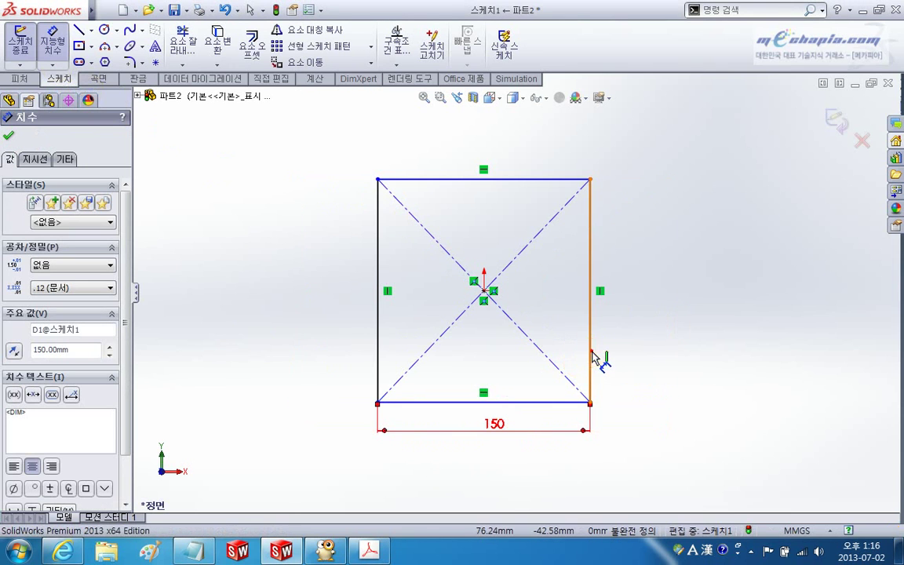
click(593, 357)
click(648, 292)
text(10)
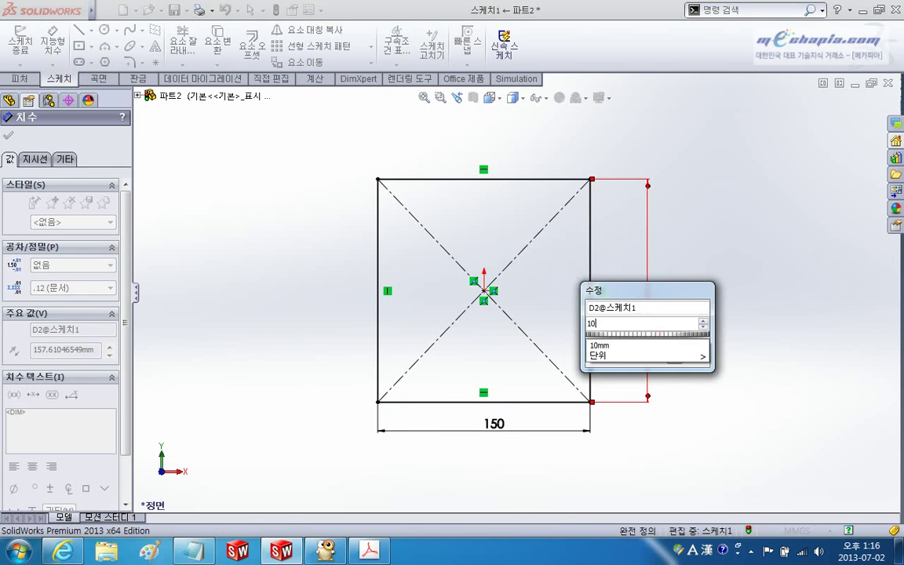
text(0)
key(Return)
key(Escape)
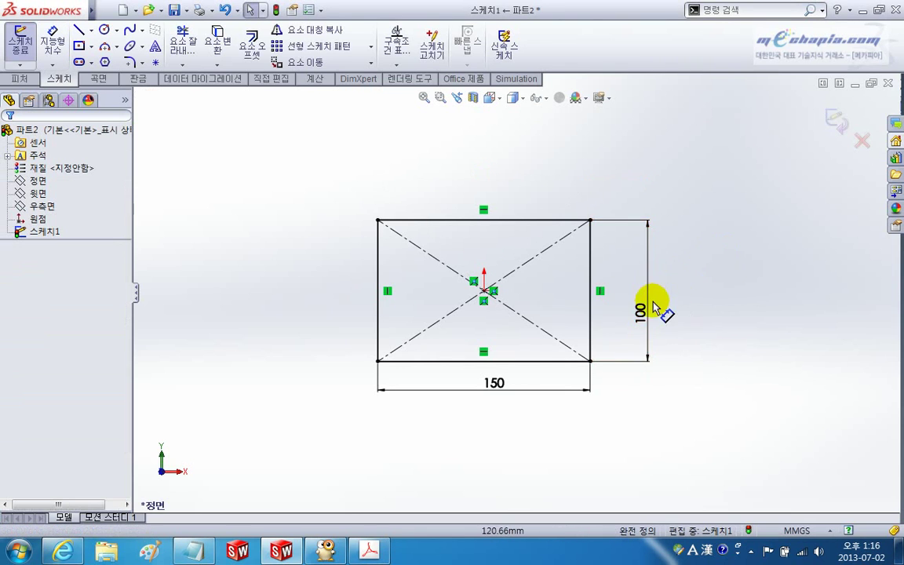
drag(653, 306, 636, 288)
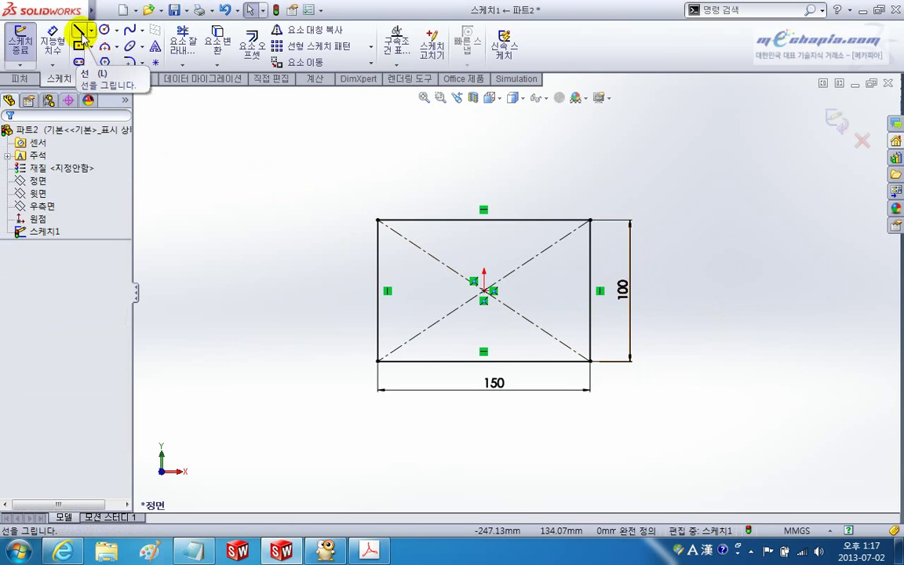
Step: Activate the Line (선) tool from the line flyout, cancelling one stray line start
click(91, 33)
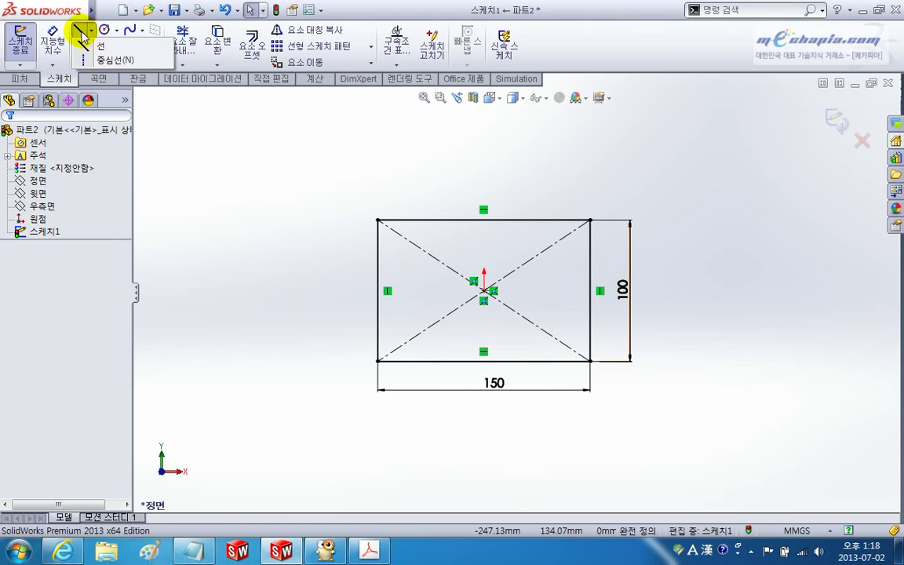
click(81, 31)
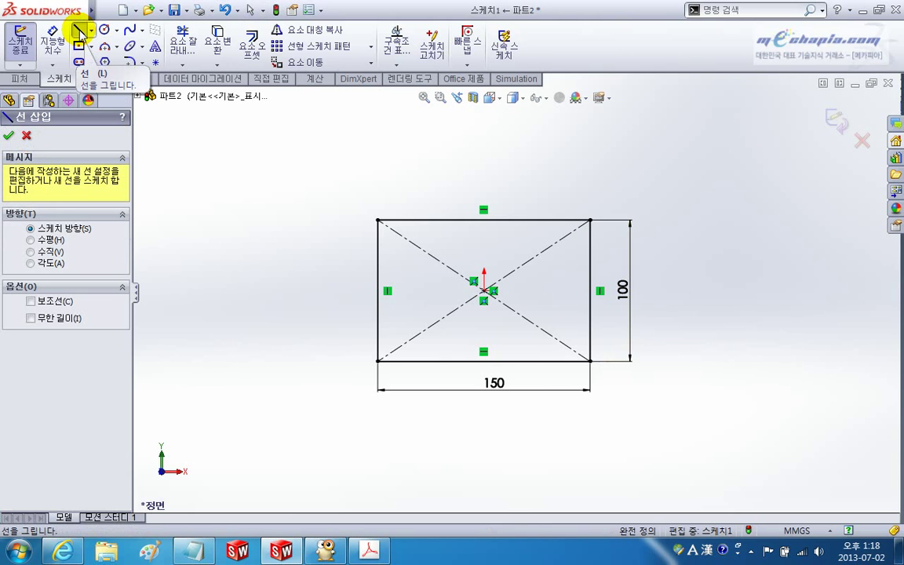
click(92, 35)
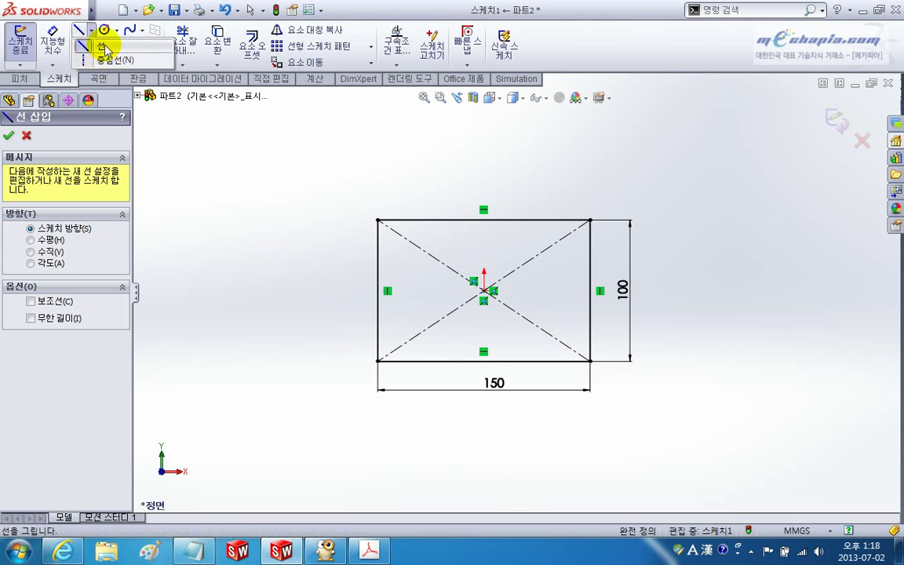
click(89, 48)
click(91, 62)
click(180, 145)
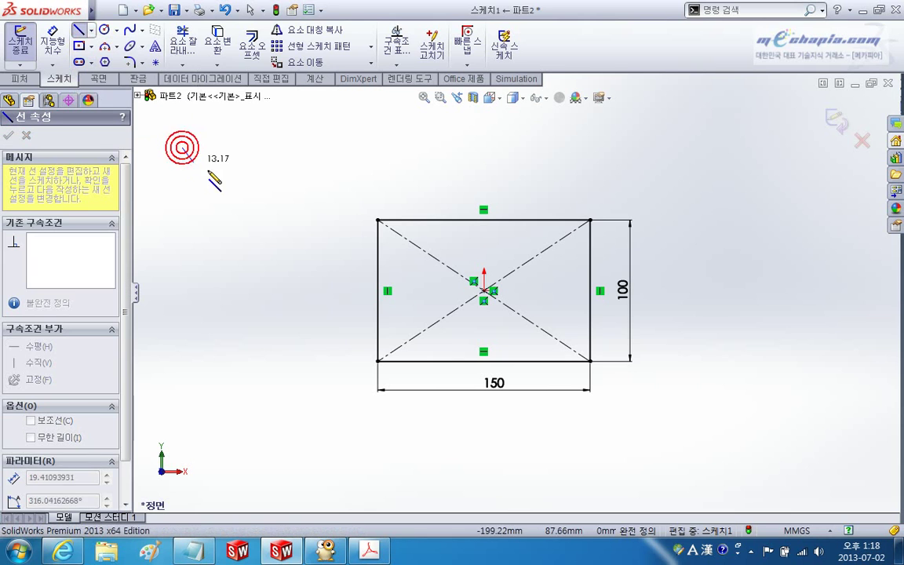
key(Escape)
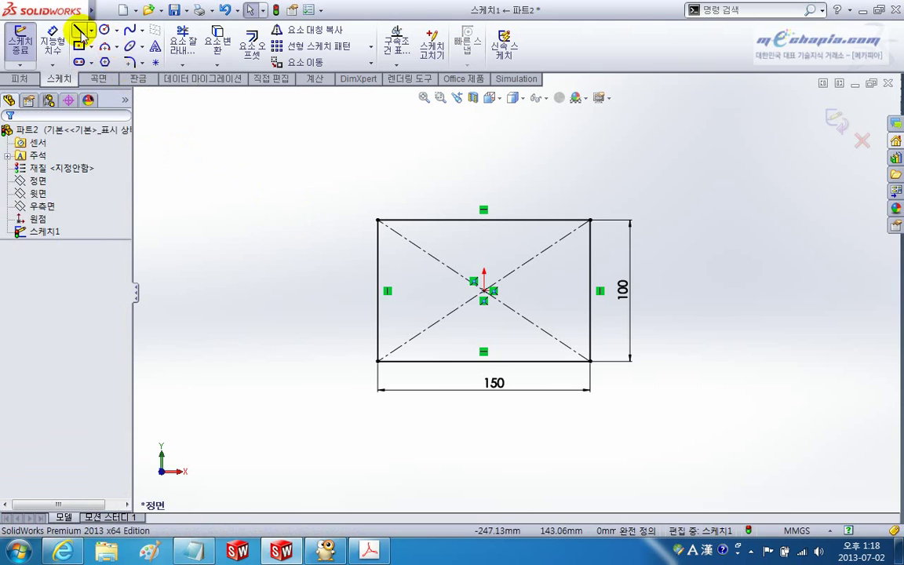
click(78, 29)
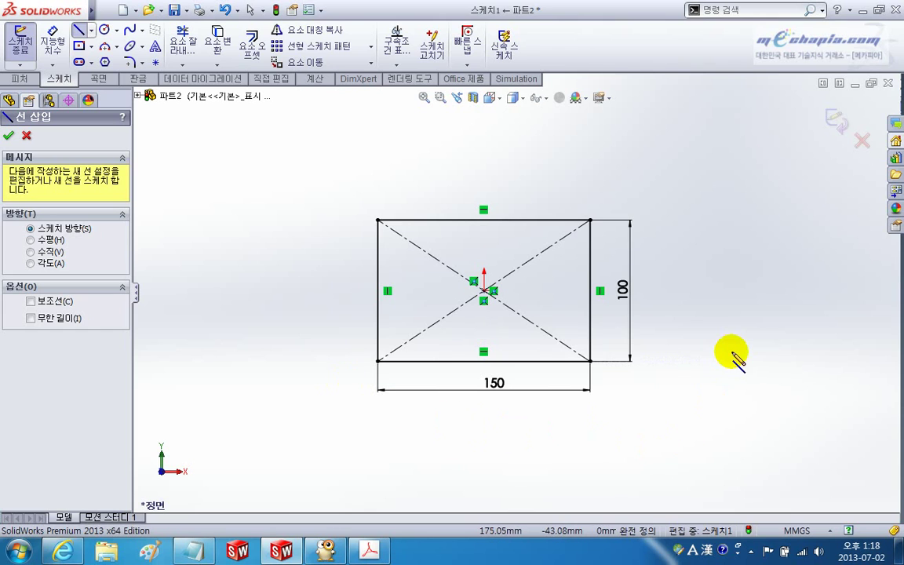
ctrl+middle_drag(719, 357, 706, 366)
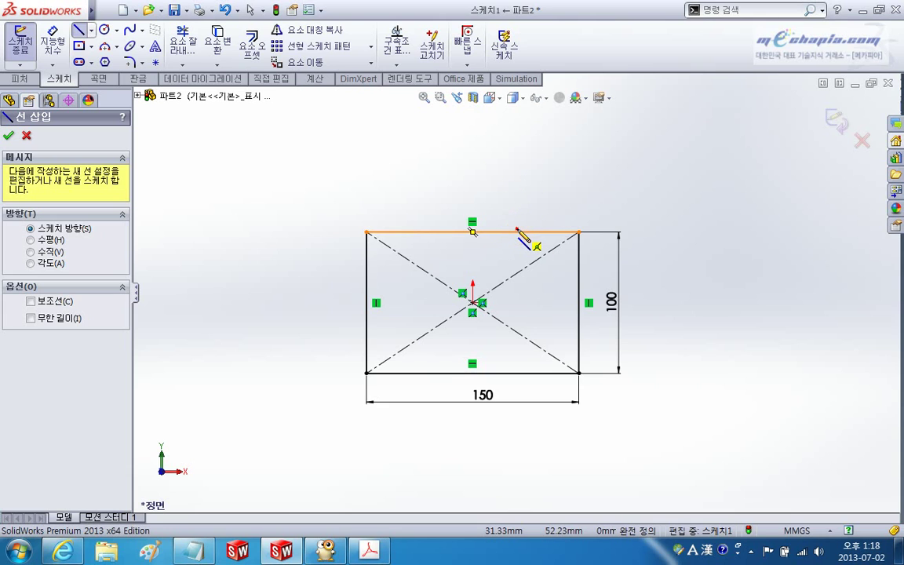
Step: Draw the L-shaped step lines: down from the top edge, then across to the left edge
click(516, 233)
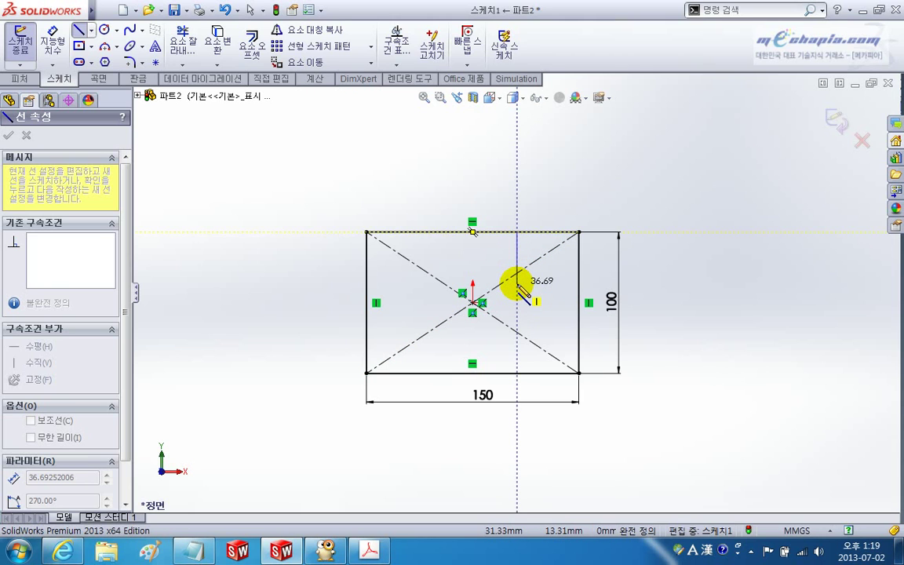
click(516, 283)
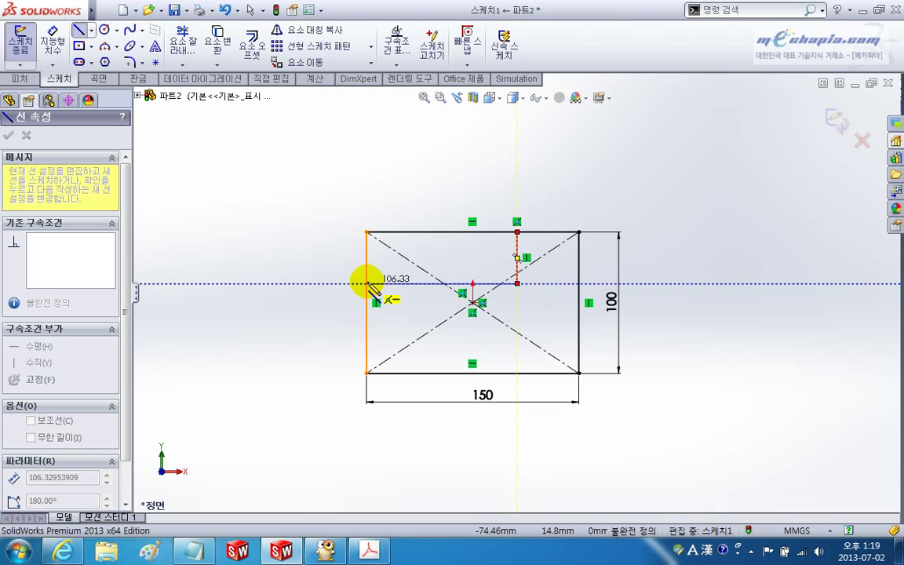
click(366, 282)
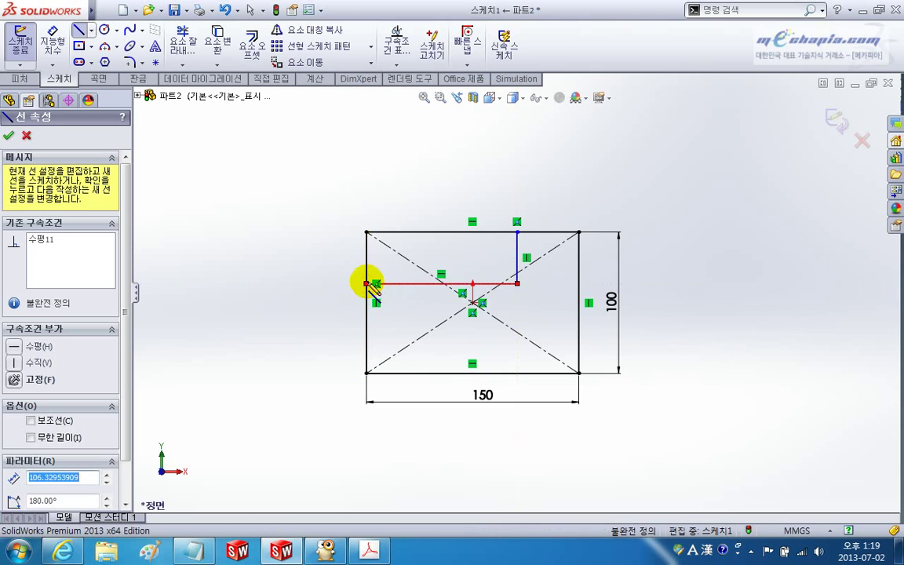
key(Escape)
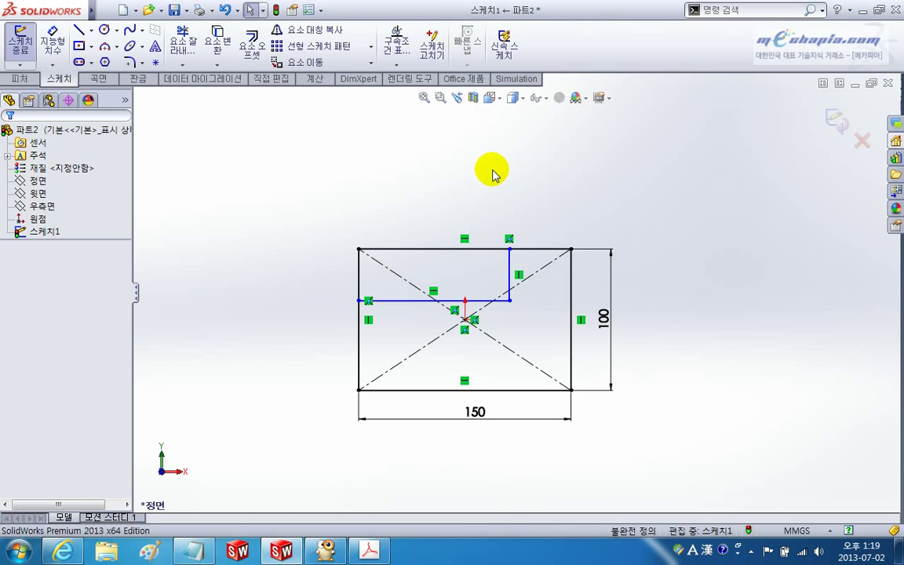
key(alt+Tab)
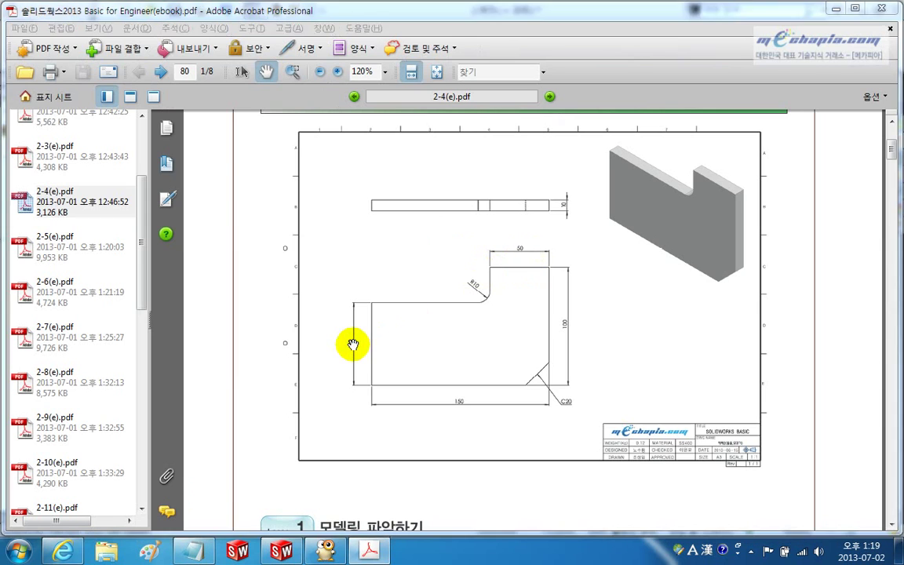
key(alt+Tab)
Step: Start Smart Dimension on the step lines, then view the reference drawing for the notch sizes
click(53, 39)
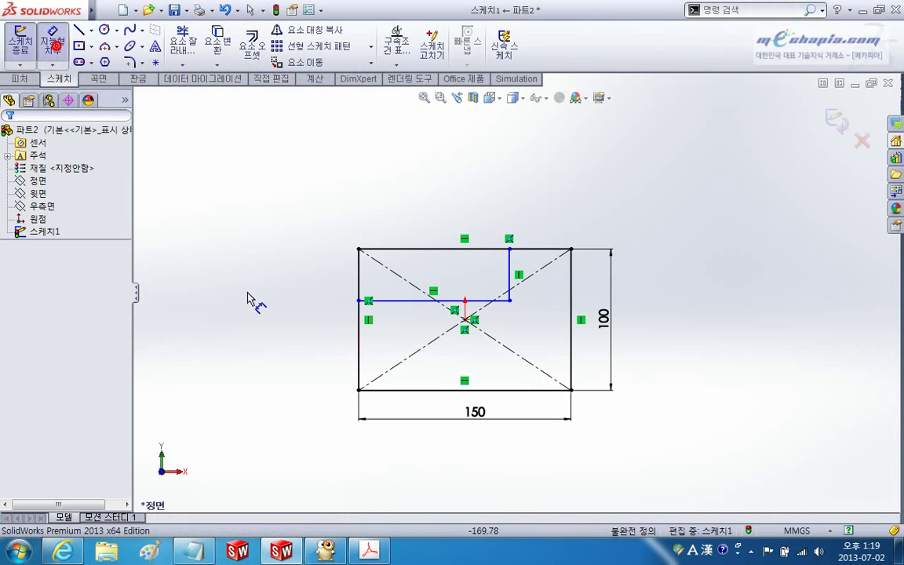
click(359, 300)
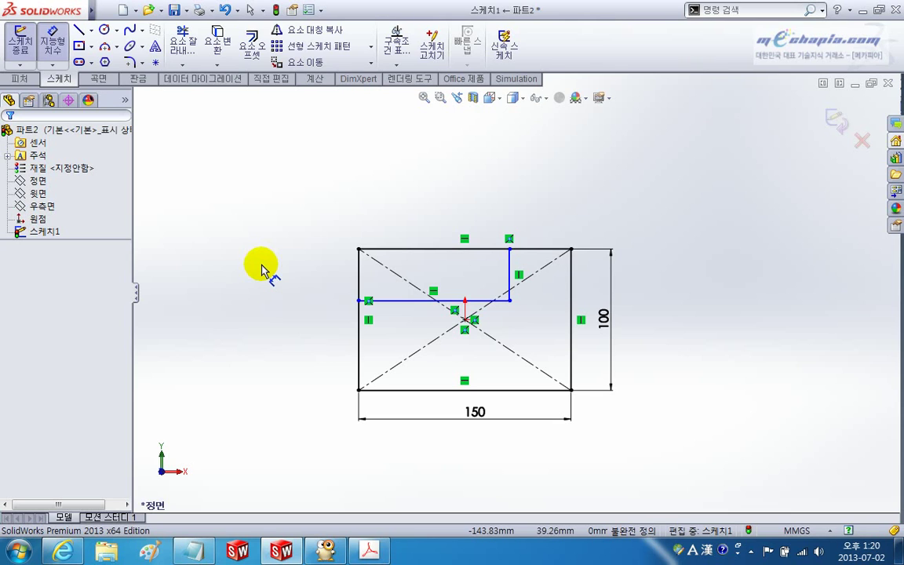
key(alt+Tab)
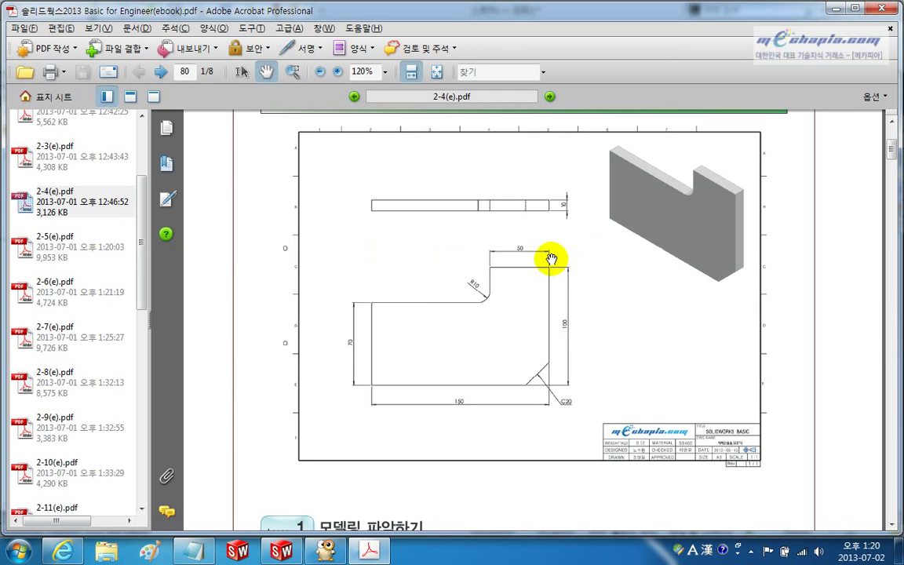
Step: Compare the reference PDF's notch sizes with the sketch, ending back in SolidWorks
key(alt+Tab)
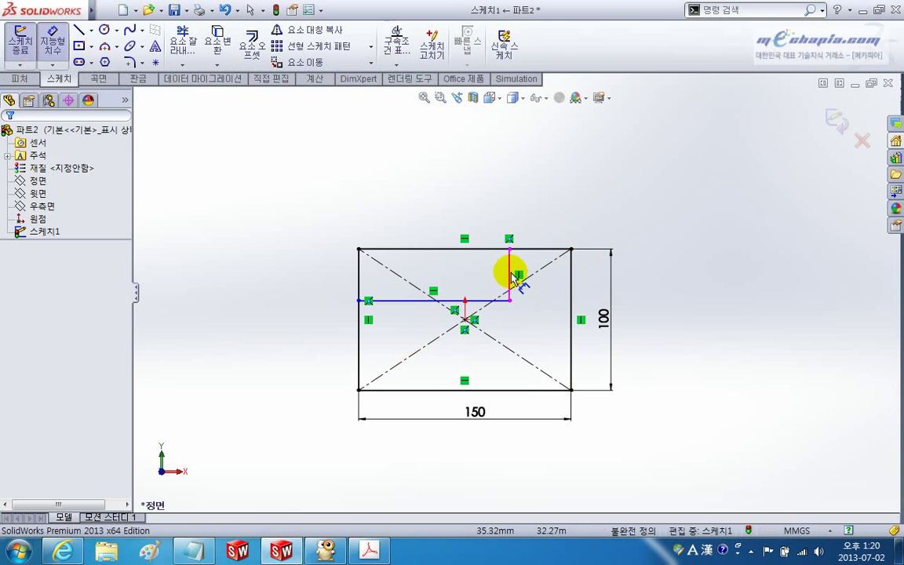
key(alt+Tab)
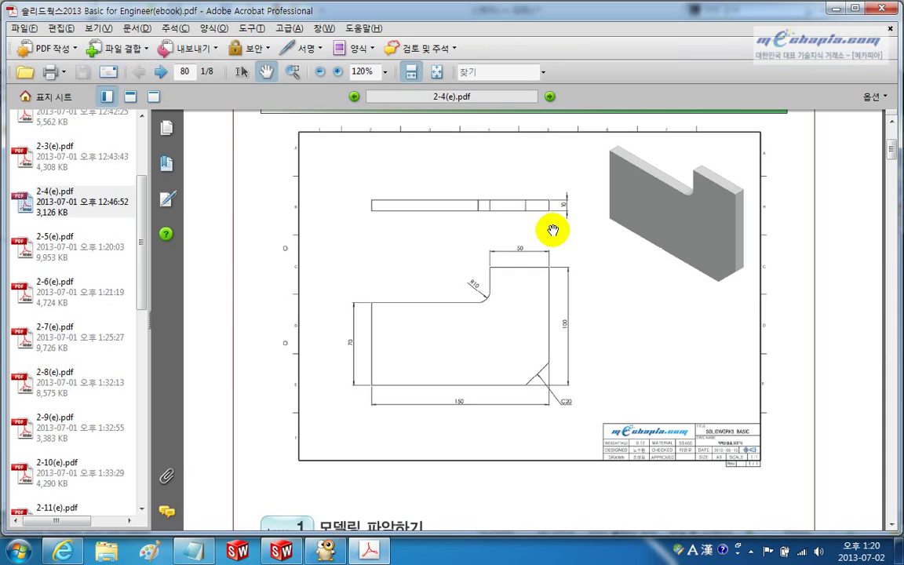
key(alt+Tab)
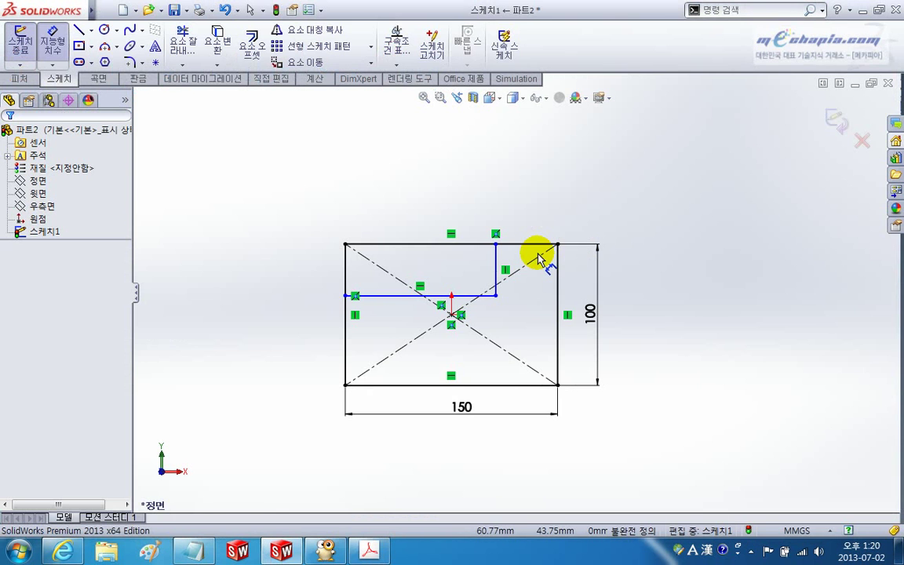
ctrl+middle_drag(655, 268, 651, 276)
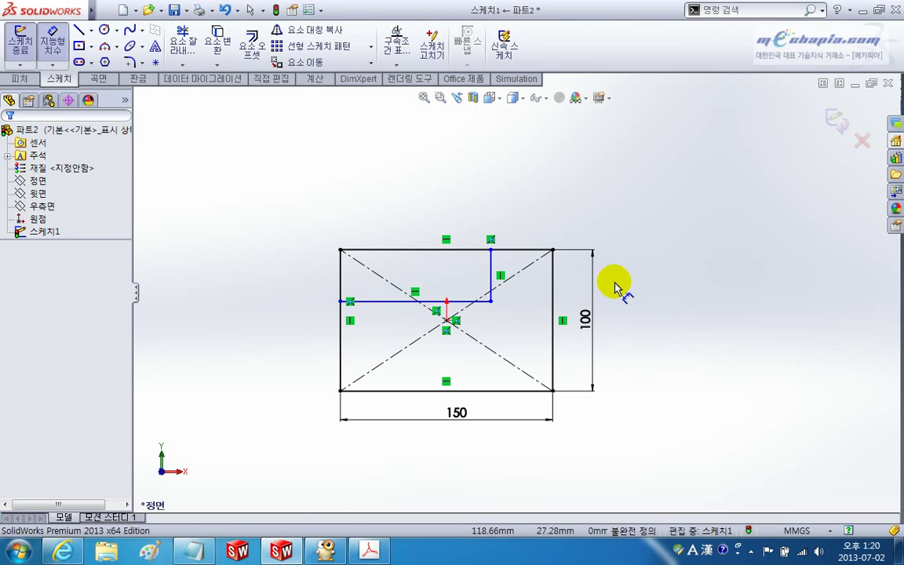
key(alt+Tab)
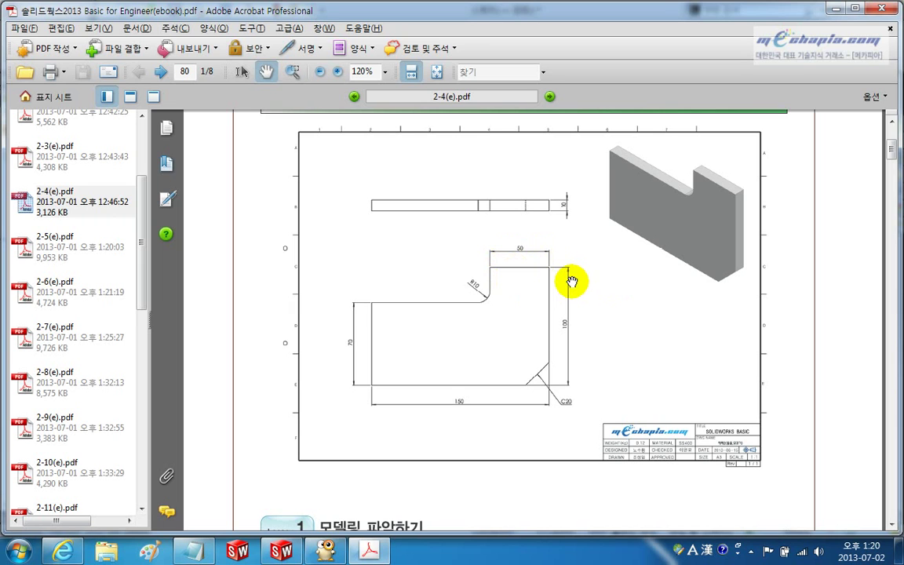
key(alt+Tab)
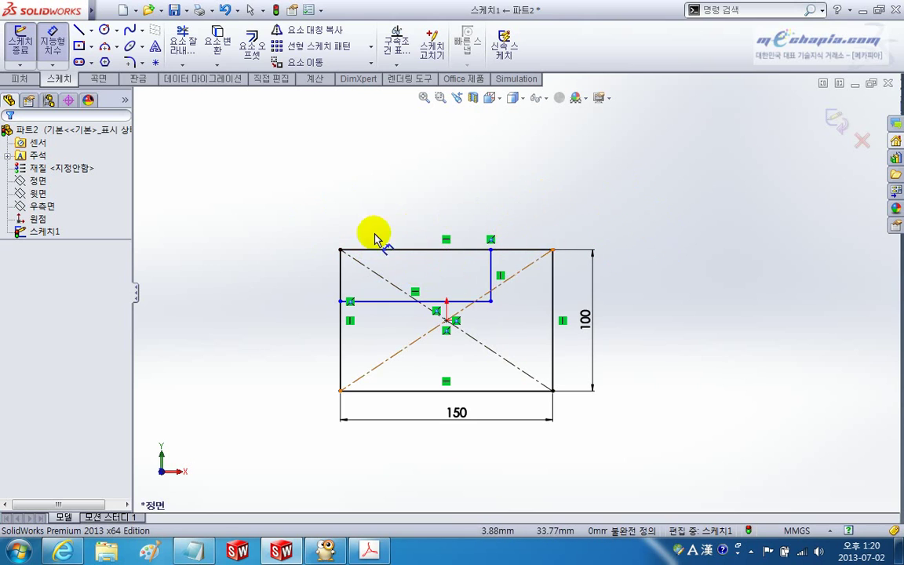
Step: Try a corner-to-corner notch width dimension and dismiss the cannot-create-dimension warning
click(492, 267)
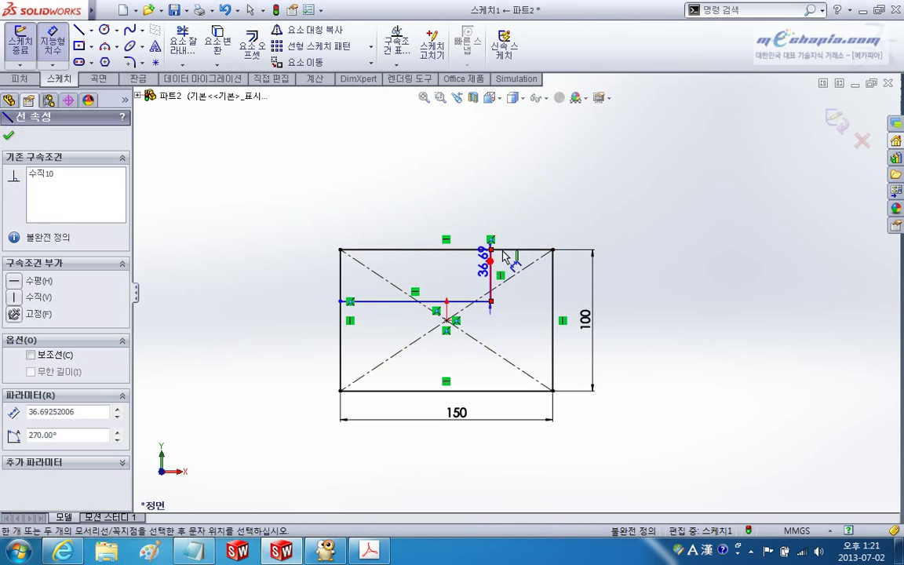
click(565, 204)
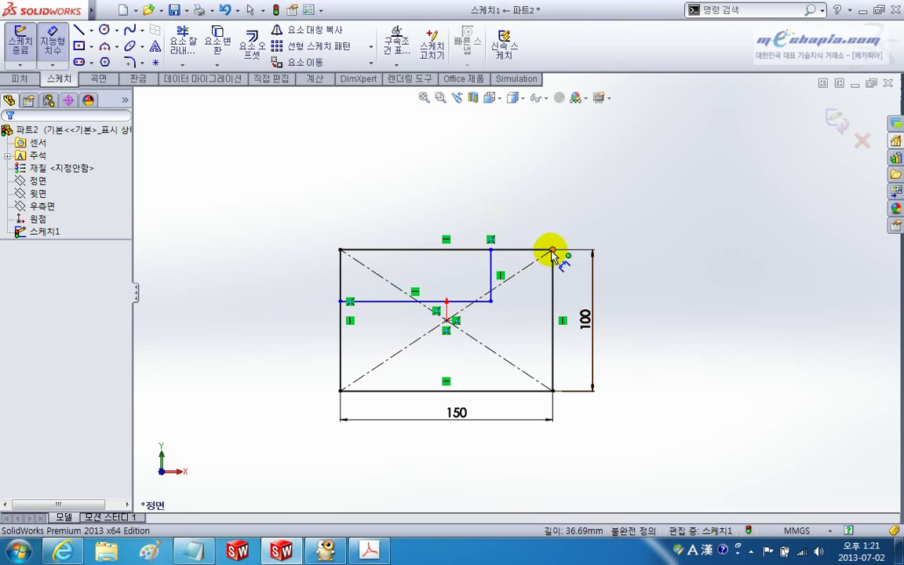
click(492, 250)
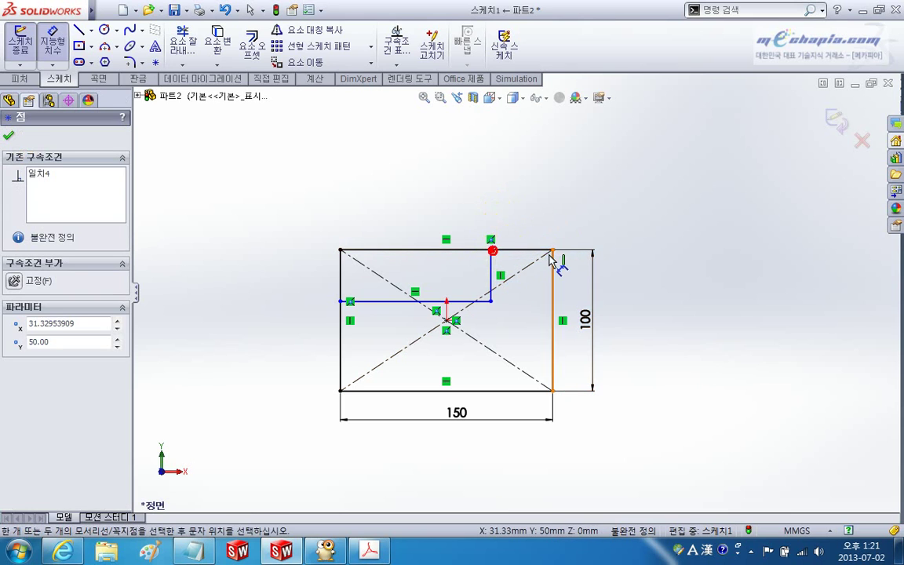
click(552, 250)
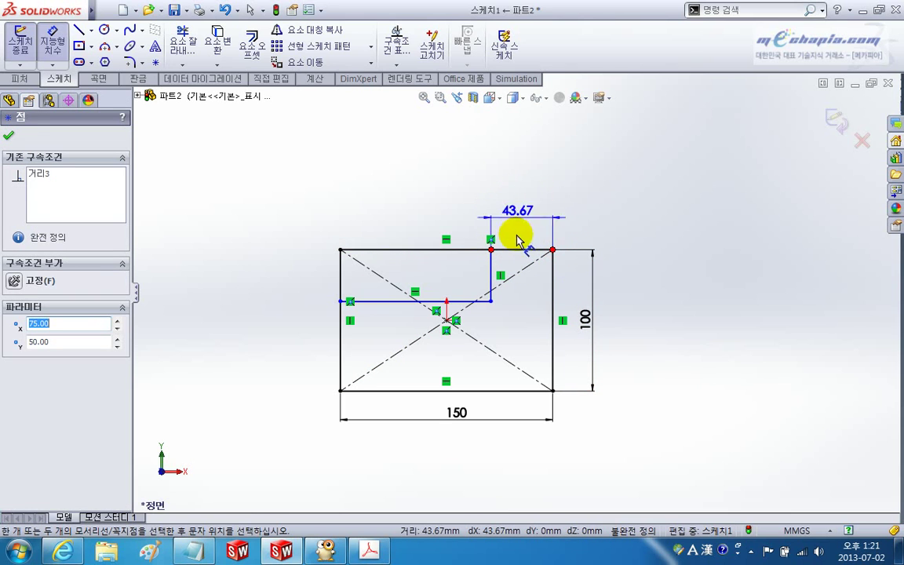
key(Escape)
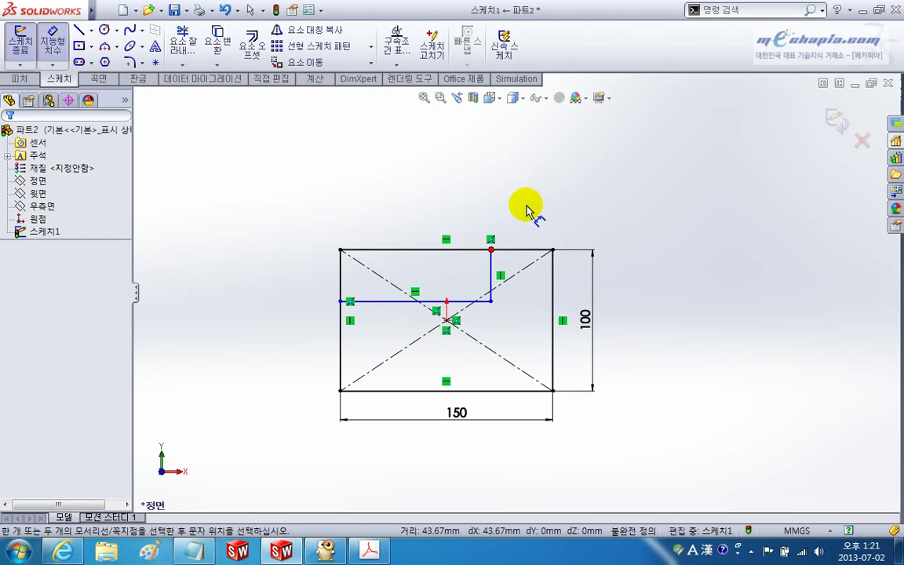
click(481, 195)
key(Return)
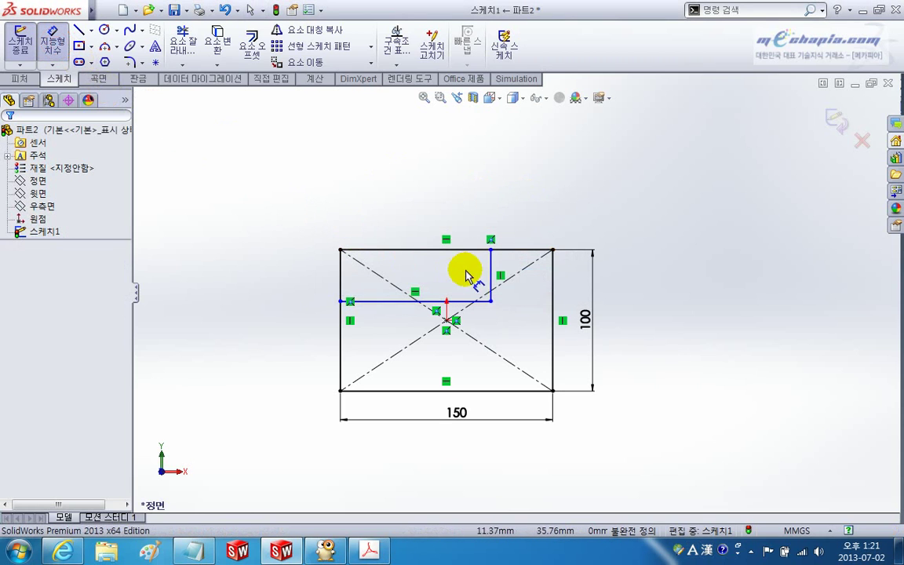
Step: Dimension the notch's vertical edge 50 from the plate's right edge
click(491, 267)
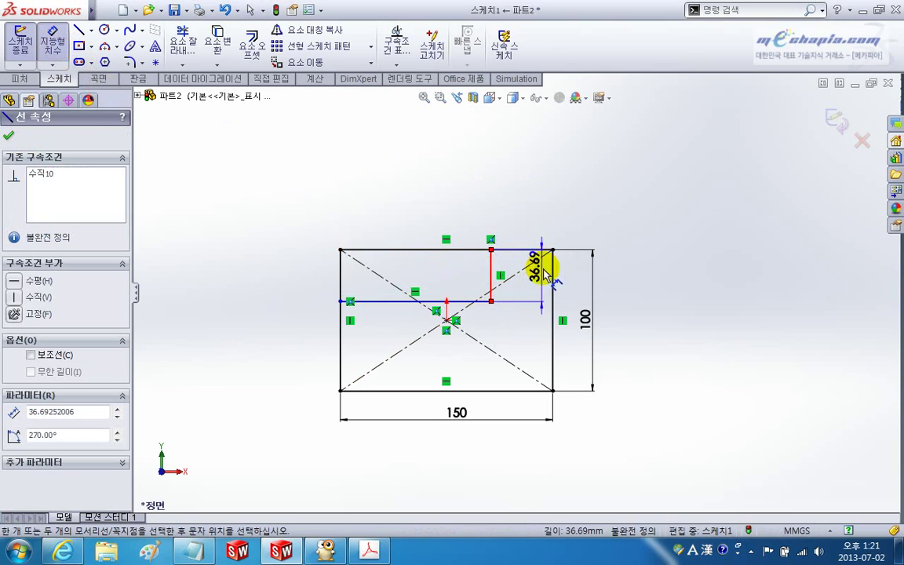
click(555, 282)
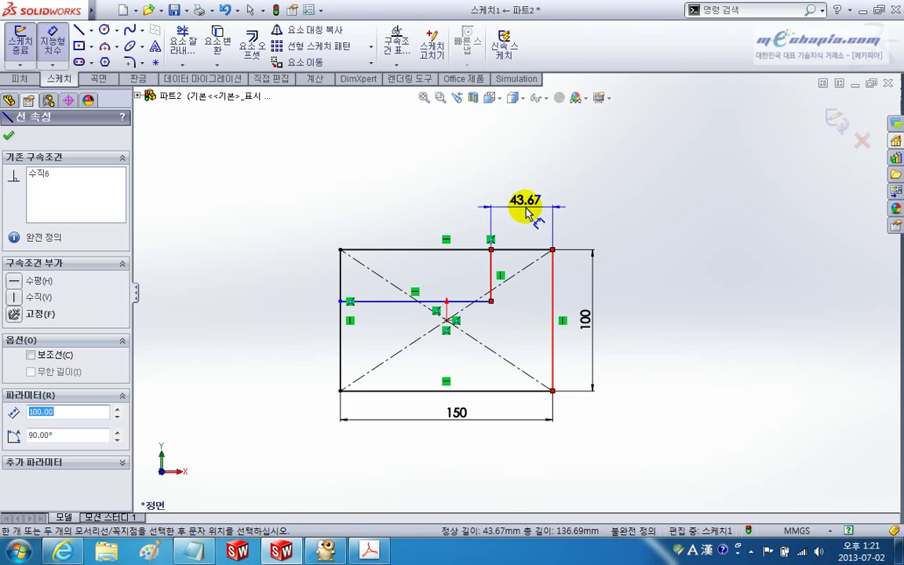
click(526, 210)
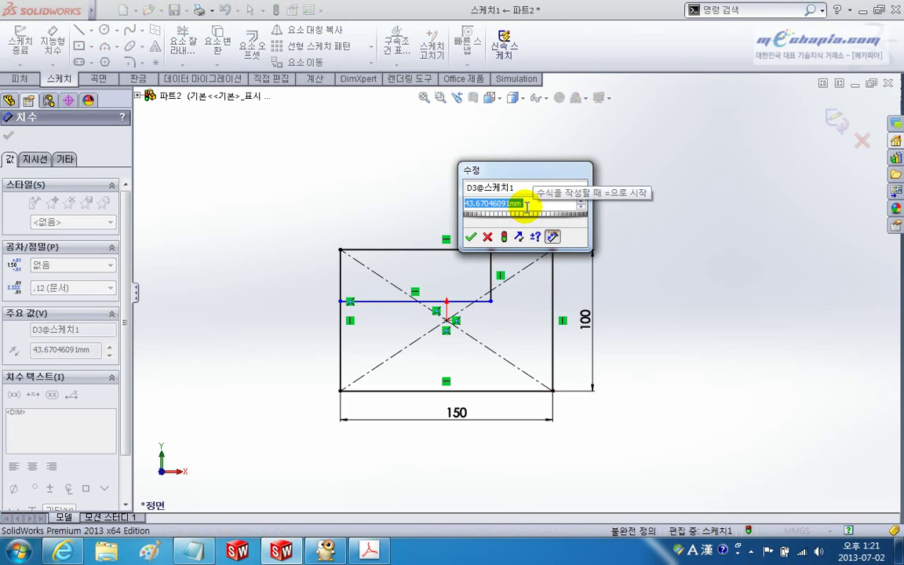
text(50)
key(Return)
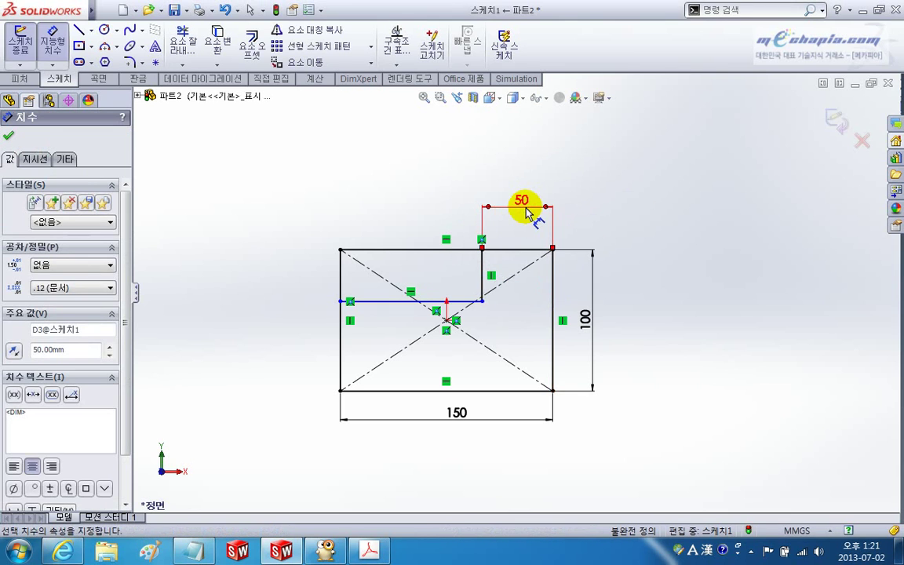
Step: Dimension the notch's horizontal edge 70 above the plate's bottom edge, fully defining the sketch
click(386, 304)
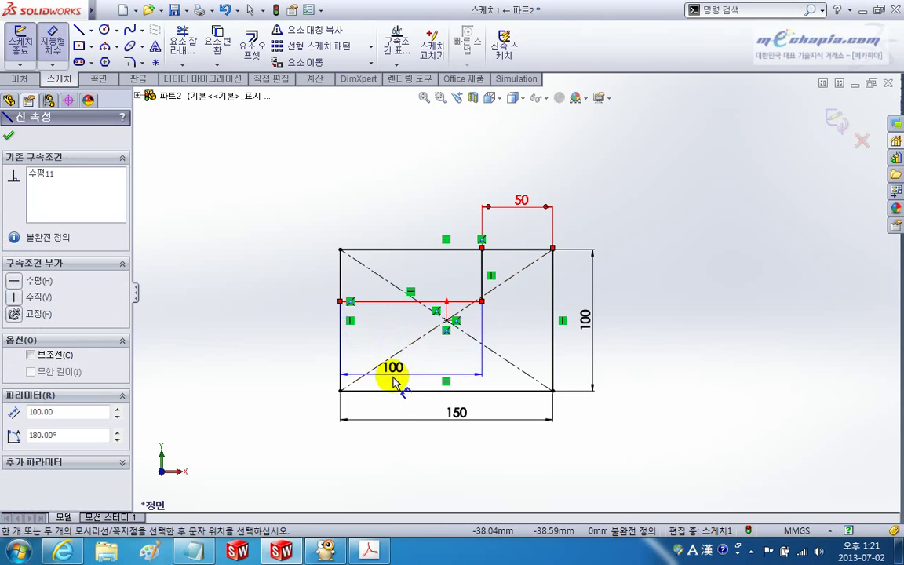
click(396, 390)
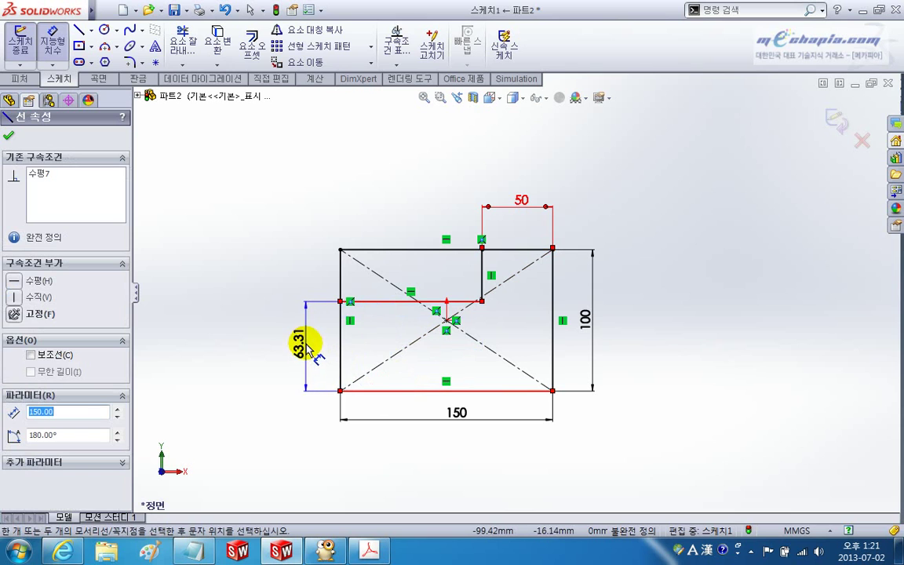
click(308, 345)
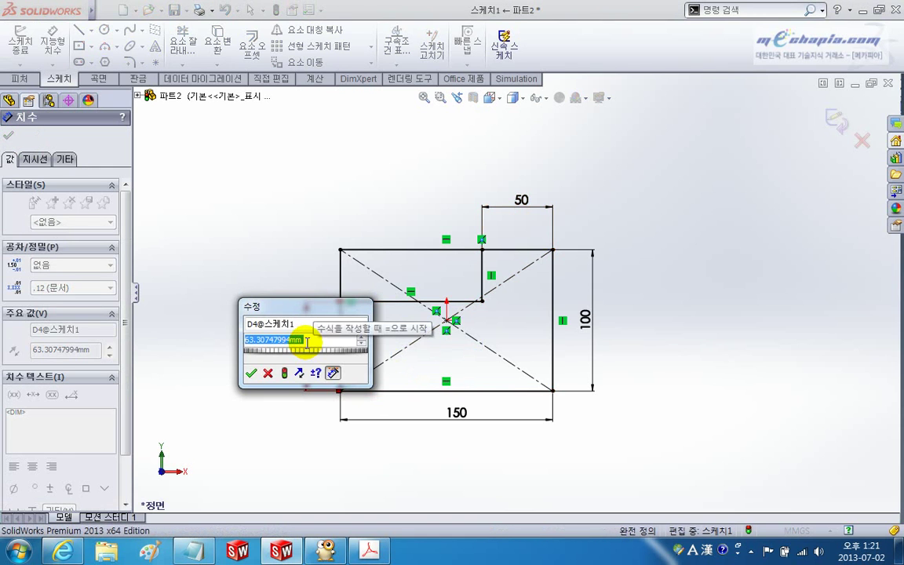
text(70)
key(Return)
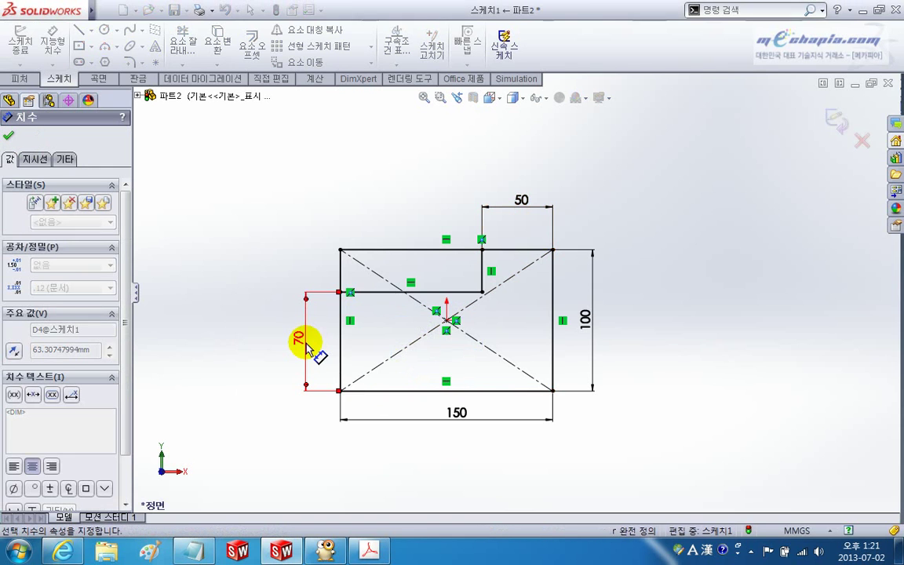
click(260, 346)
key(Escape)
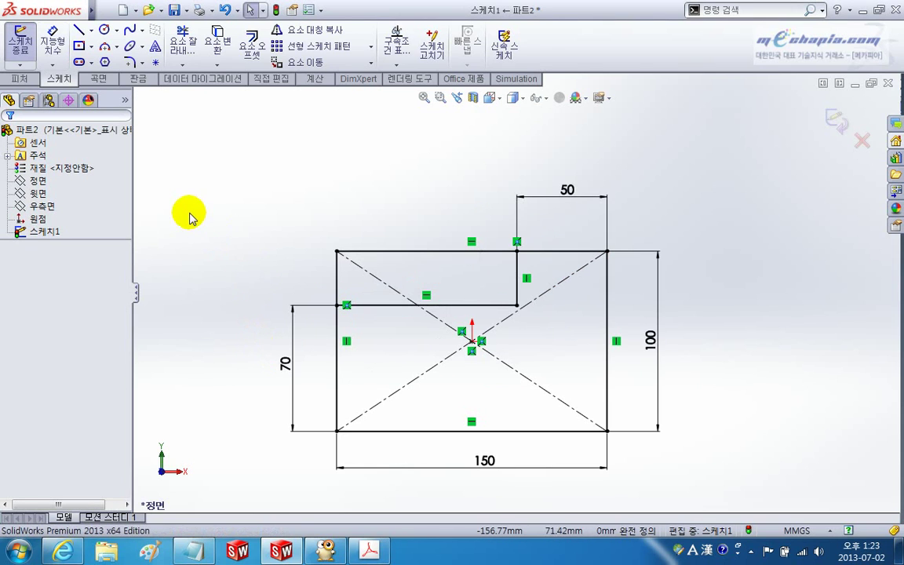
middle_drag(294, 219, 353, 208)
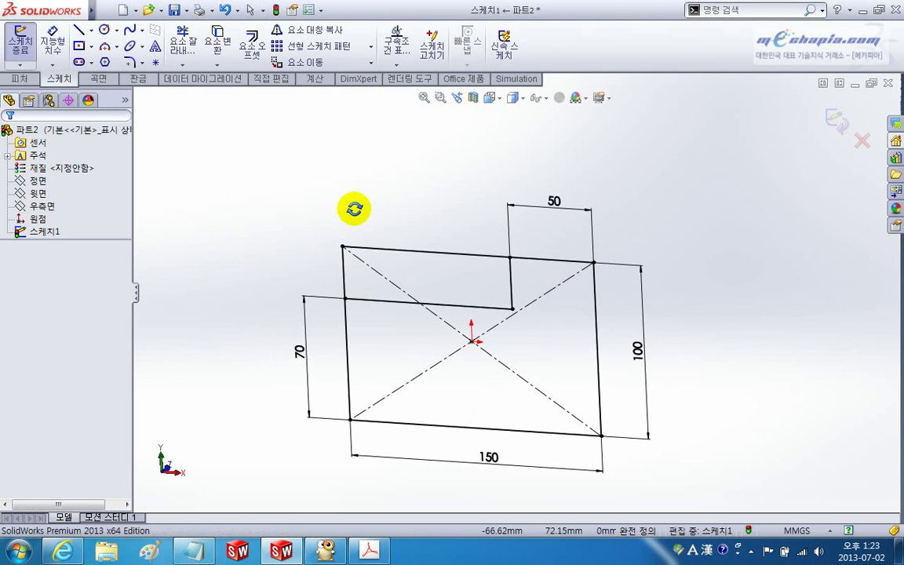
key(alt+Tab)
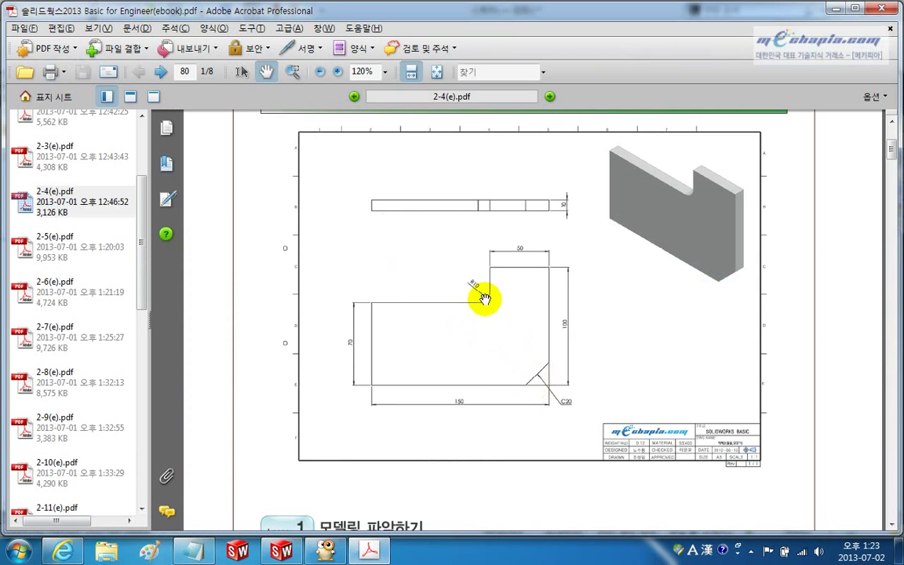
key(alt+Tab)
mouse_move(474, 333)
middle_down()
mouse_move(484, 360)
mouse_move(453, 337)
mouse_move(501, 338)
mouse_move(459, 328)
mouse_move(403, 292)
mouse_move(412, 277)
mouse_move(425, 308)
mouse_move(498, 282)
mouse_move(515, 292)
middle_up()
key(alt+Tab)
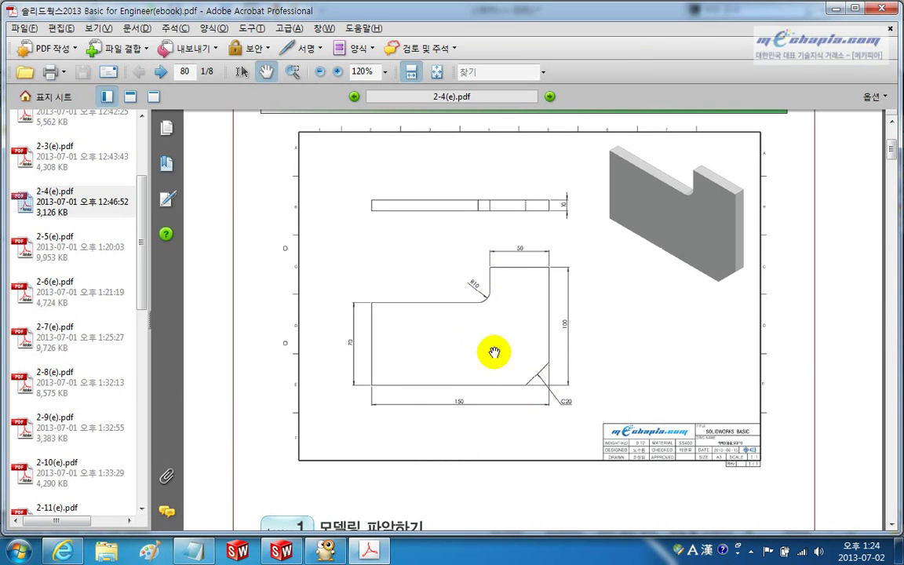
key(alt+Tab)
Step: Restore the front view and start an Extruded Boss/Base on 스케치1 with Blind 10 mm depth
middle_drag(454, 317, 445, 319)
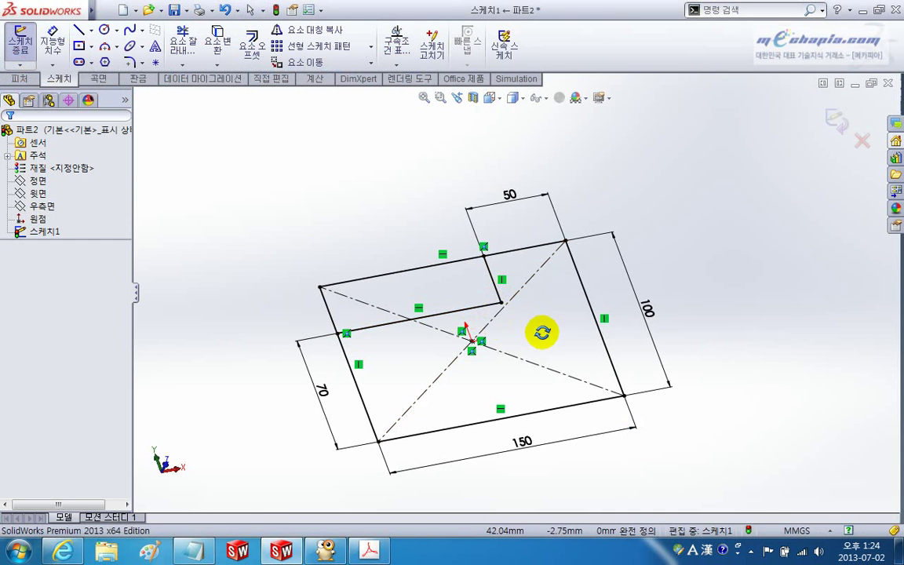
middle_drag(540, 329, 540, 349)
key(ctrl+1)
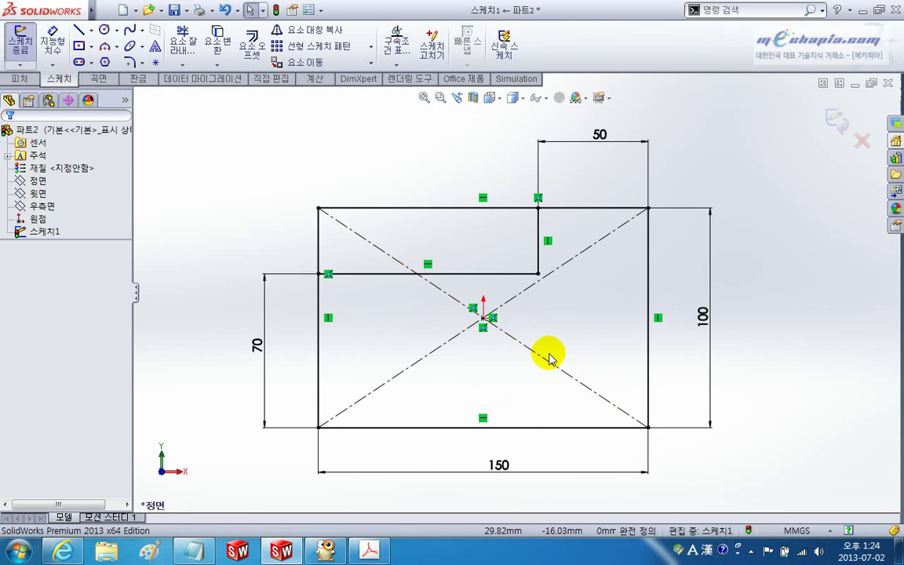
ctrl+middle_drag(575, 339, 541, 332)
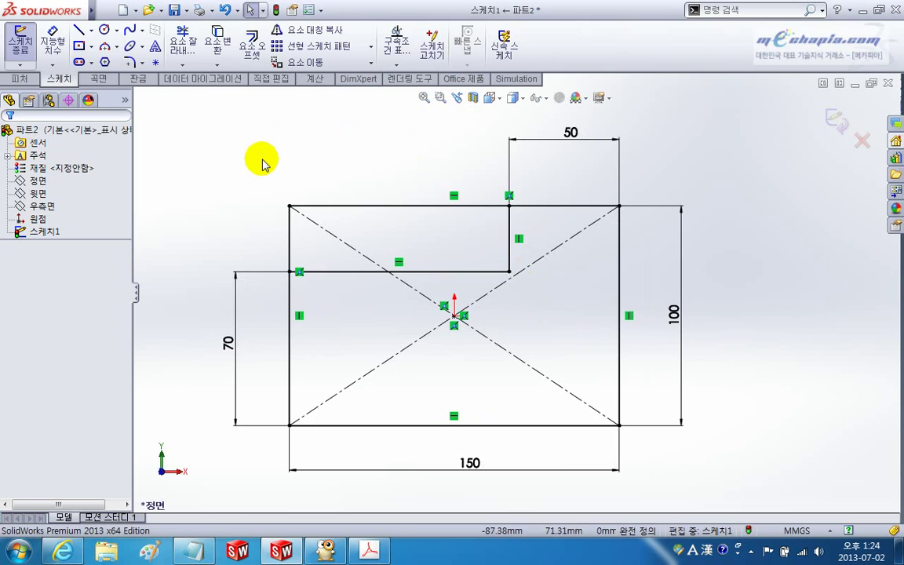
click(16, 81)
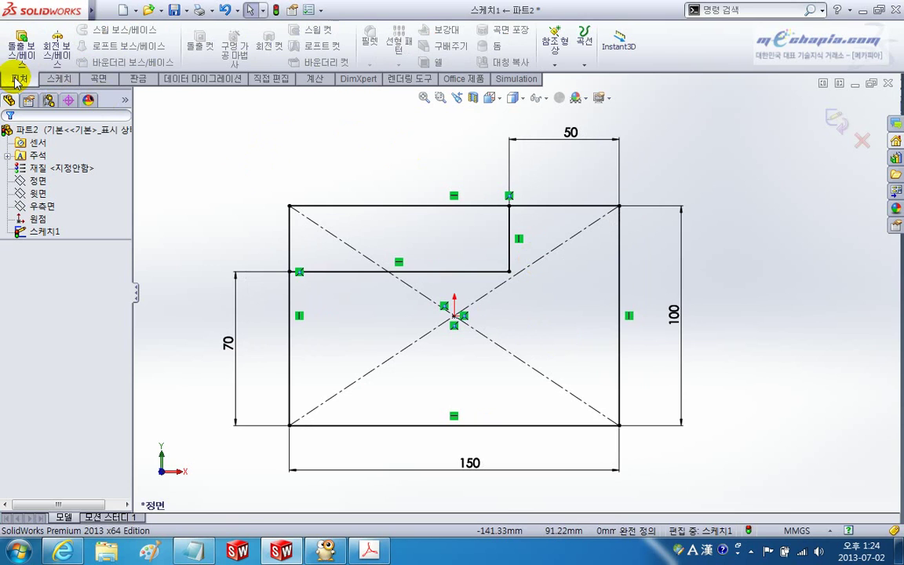
click(23, 51)
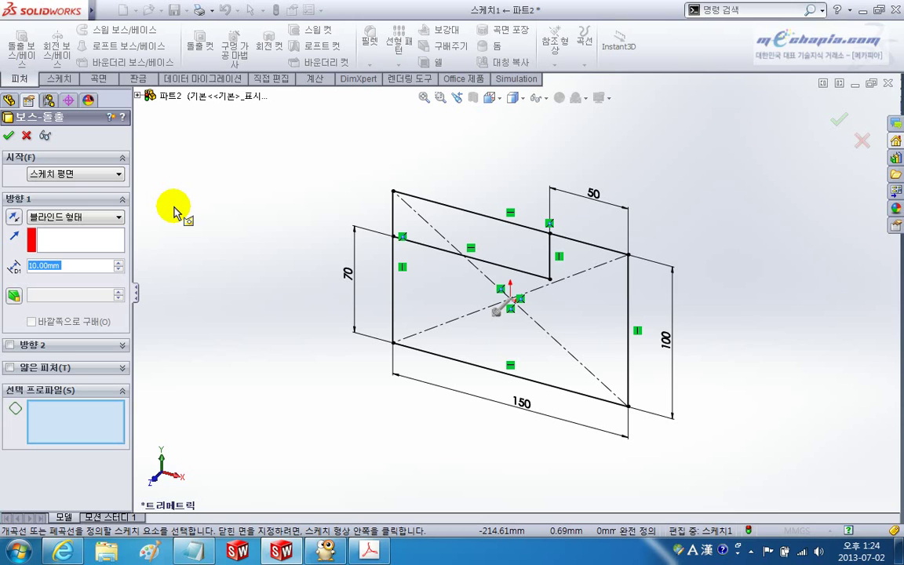
Step: Pick the notched sketch region as the profile and confirm the Blind 10 mm extrusion
mouse_move(278, 256)
middle_down()
mouse_move(289, 265)
mouse_move(266, 236)
mouse_move(287, 228)
mouse_move(277, 234)
middle_up()
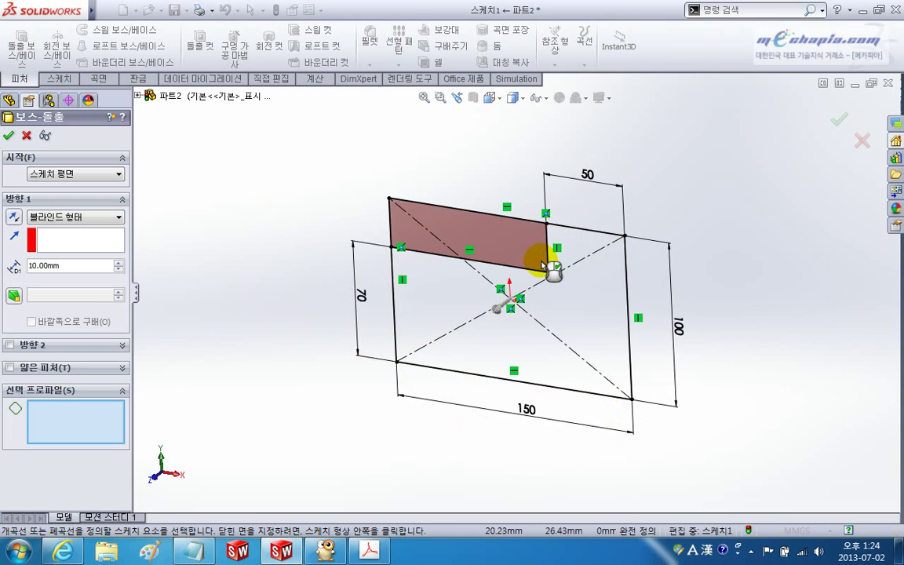
click(576, 318)
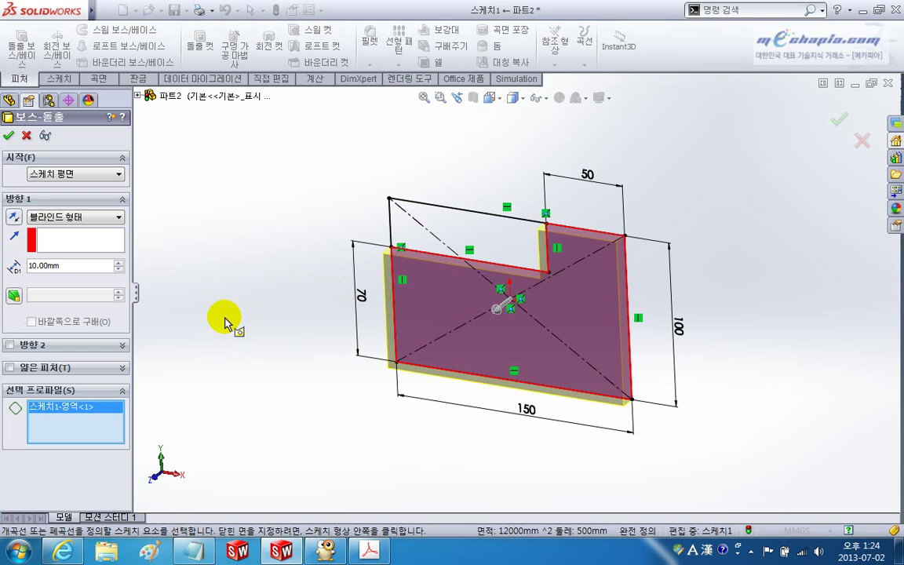
middle_drag(228, 317, 248, 313)
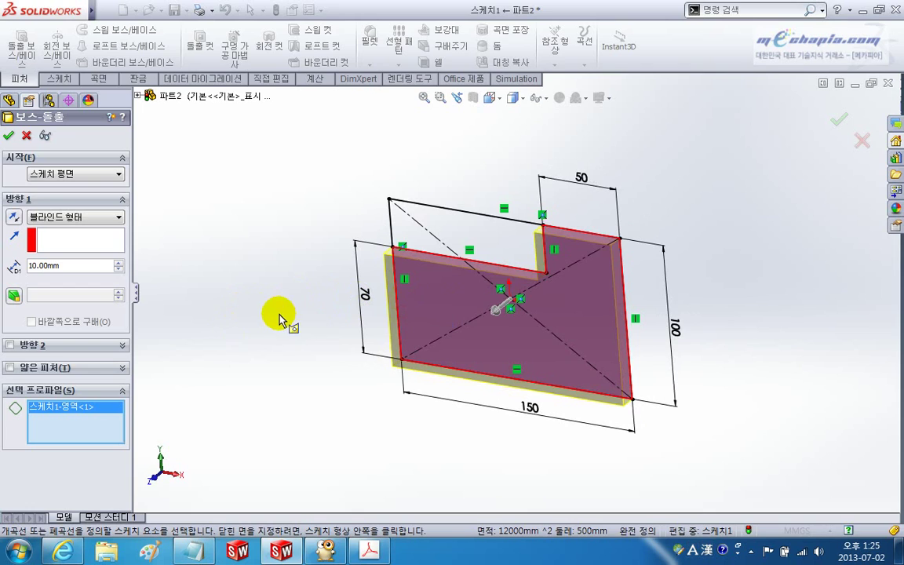
key(alt+Tab)
key(alt+Tab)
mouse_move(282, 317)
middle_down()
mouse_move(303, 300)
mouse_move(297, 313)
mouse_move(286, 282)
middle_up()
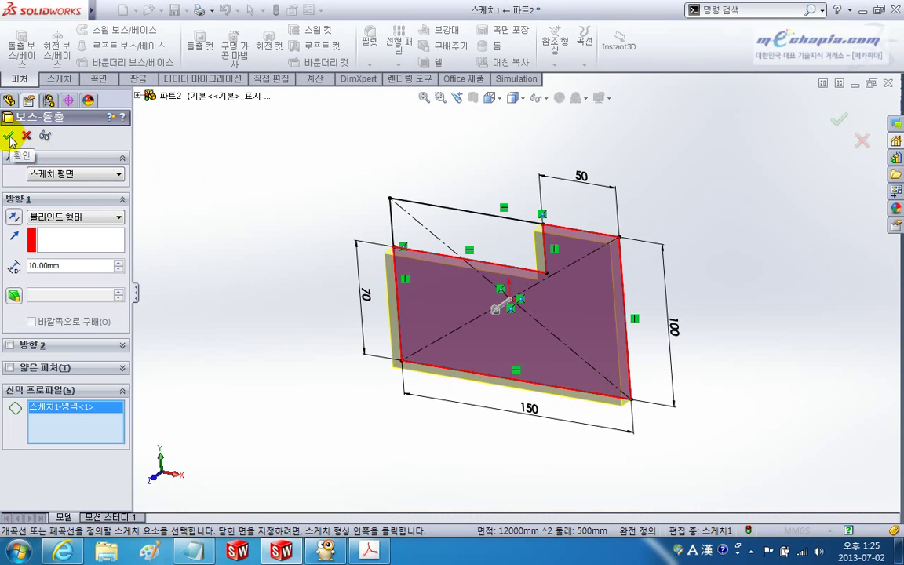
click(9, 138)
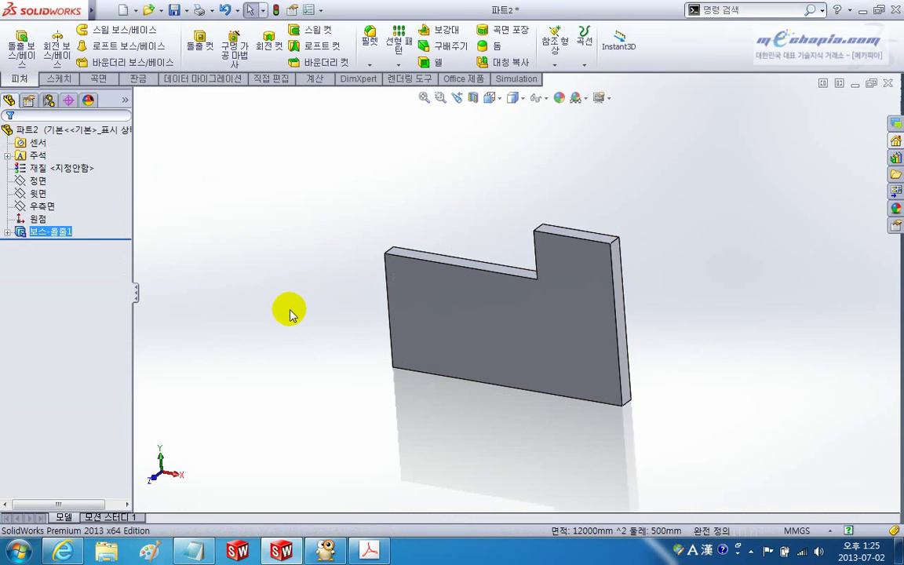